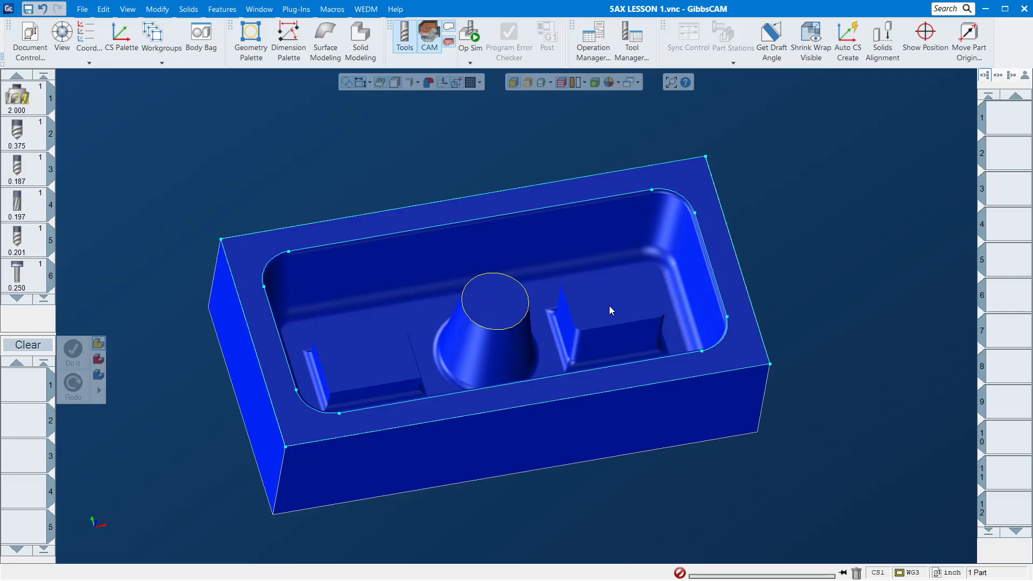
# - Examine the block's pocket, tapered center boss and rectangular floor features from several angles
pyautogui.moveTo(620, 431); pyautogui.dragTo(415, 405, button='middle')
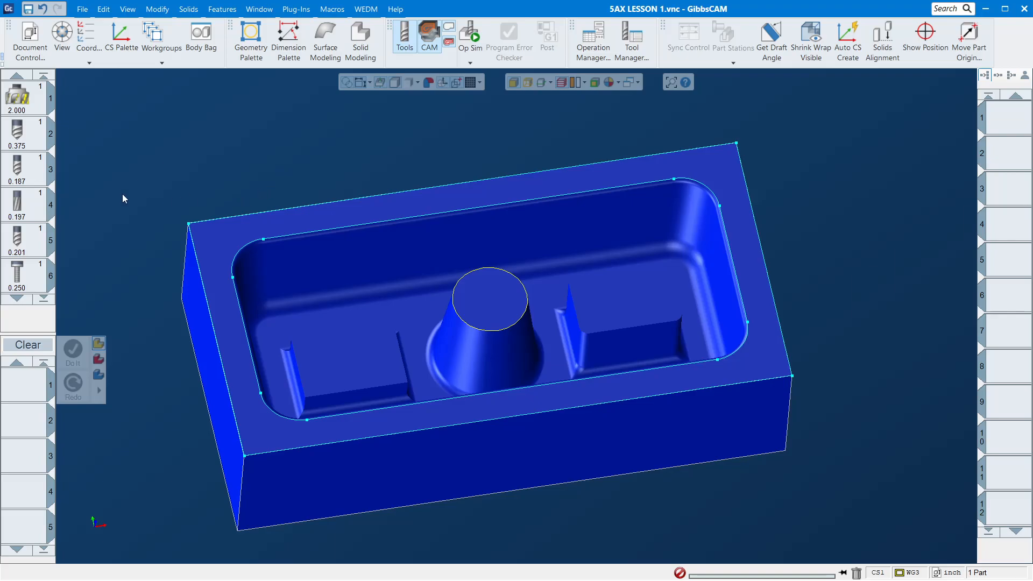
pyautogui.scroll(2, 357, 308)
pyautogui.moveTo(365, 337); pyautogui.dragTo(467, 222, button='middle')
pyautogui.moveTo(470, 278); pyautogui.dragTo(192, 187, button='middle')
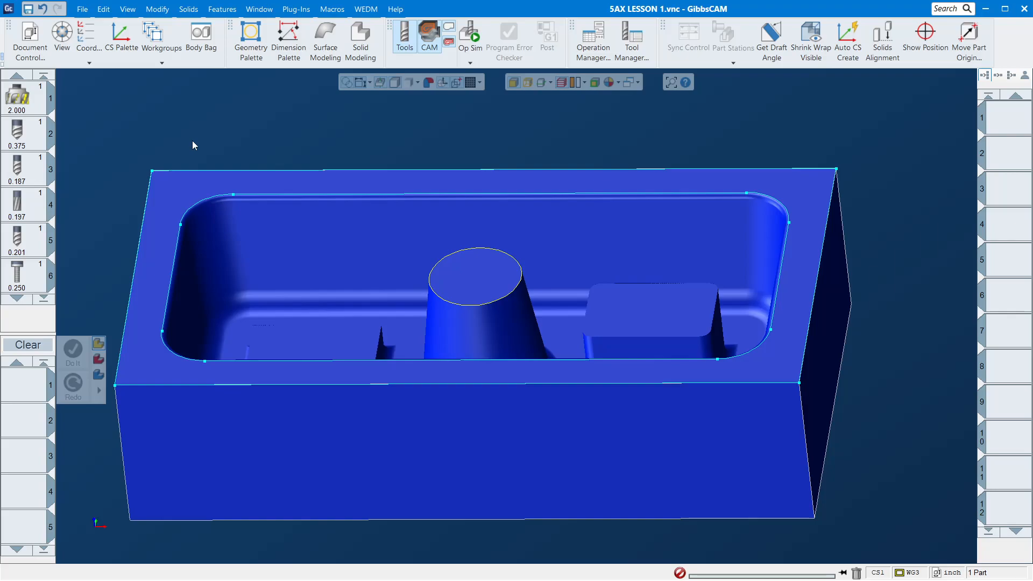
pyautogui.scroll(-3, 192, 141)
pyautogui.moveTo(226, 304); pyautogui.dragTo(368, 416, button='middle')
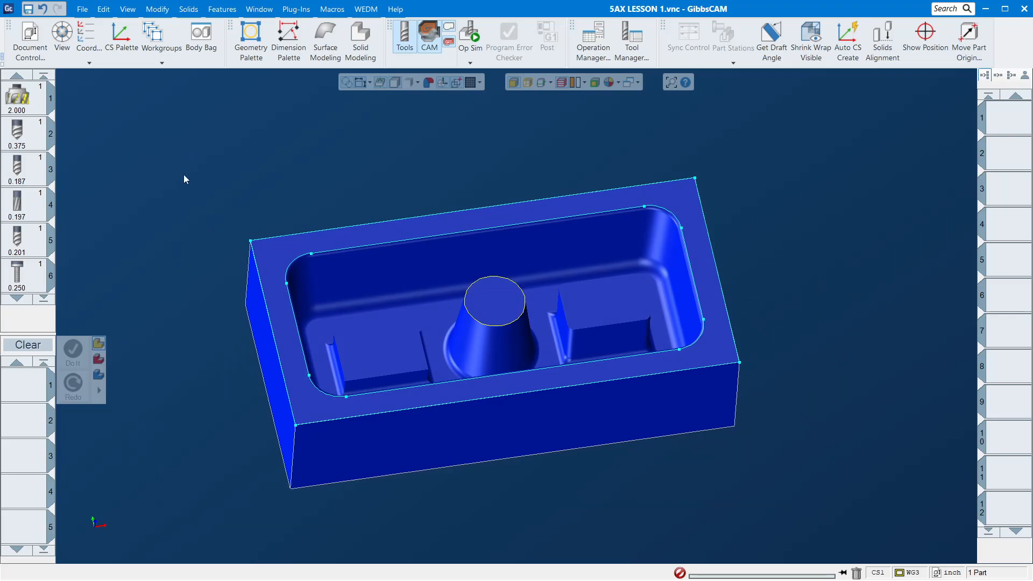
pyautogui.scroll(2, 597, 319)
pyautogui.moveTo(532, 367); pyautogui.dragTo(447, 371, button='middle')
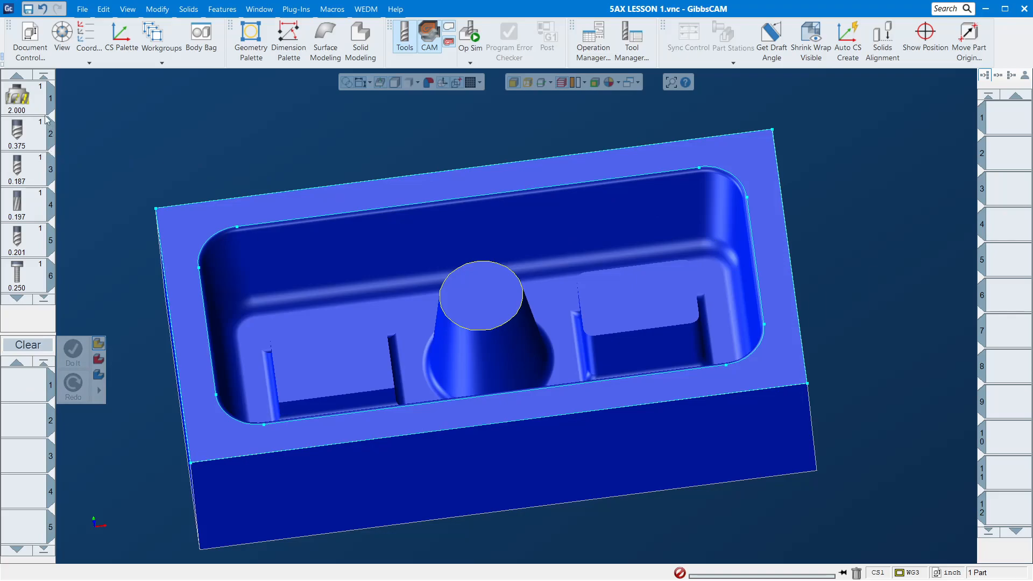
# - Create a face-milling Roughing operation with the 2.000 tool on the block's outer top outline, and clear the process list
pyautogui.moveTo(20, 99); pyautogui.dragTo(27, 383)
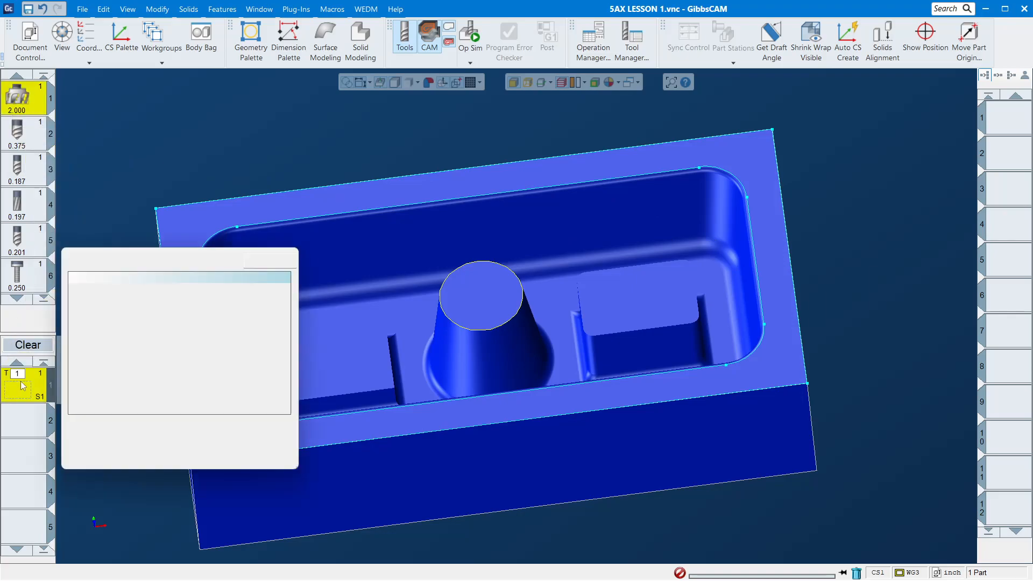
pyautogui.click(178, 307)
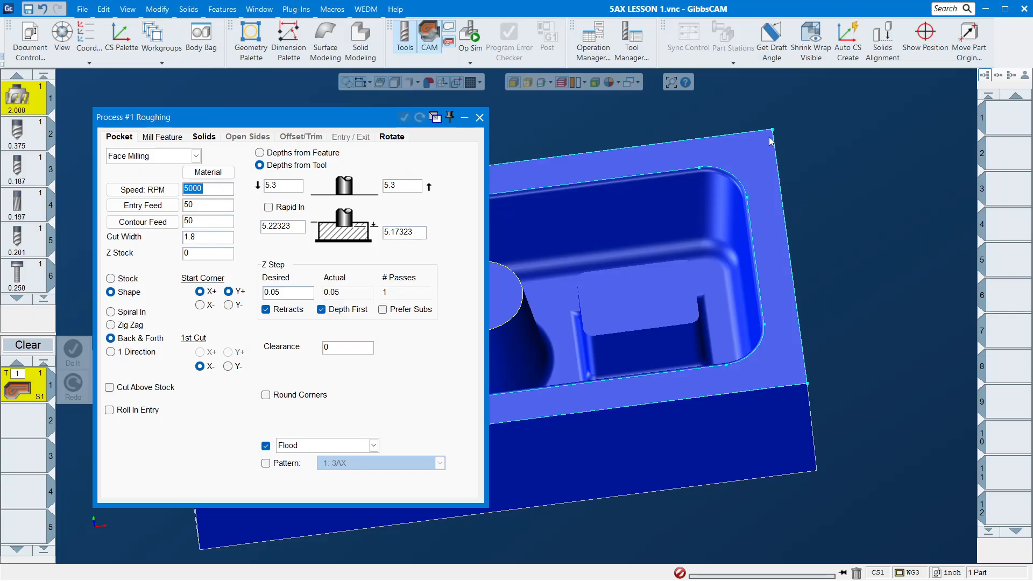
pyautogui.click(751, 132)
pyautogui.click(404, 117)
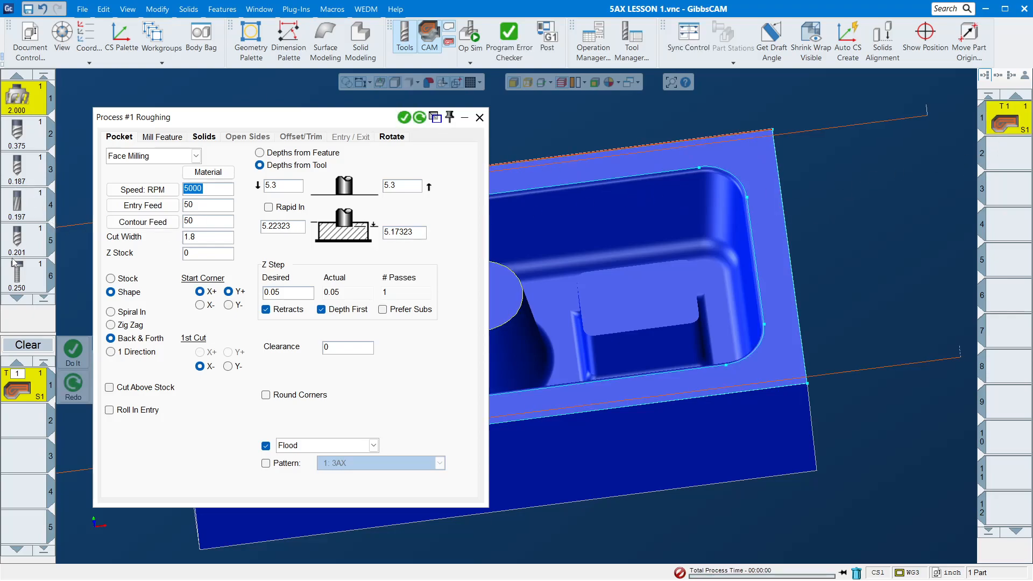
pyautogui.click(39, 348)
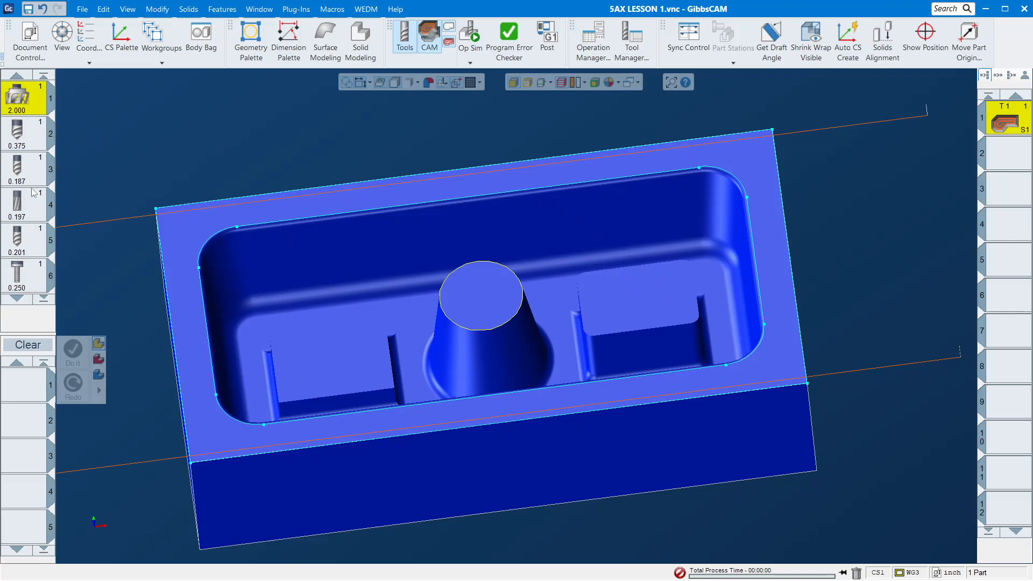
# - Add a Holes process with the 0.375 tool, taking the surface Z from the boss top and setting the spot diameter to 0.205
pyautogui.moveTo(30, 143); pyautogui.dragTo(28, 385)
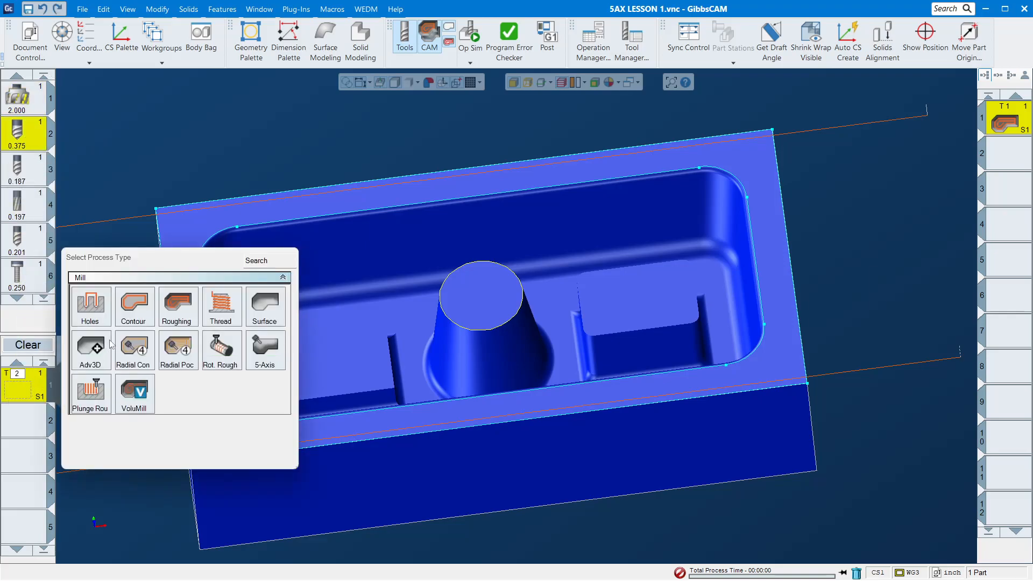
pyautogui.click(90, 306)
pyautogui.press('Tab')
pyautogui.keyDown('alt'); pyautogui.click(506, 297); pyautogui.keyUp('alt')
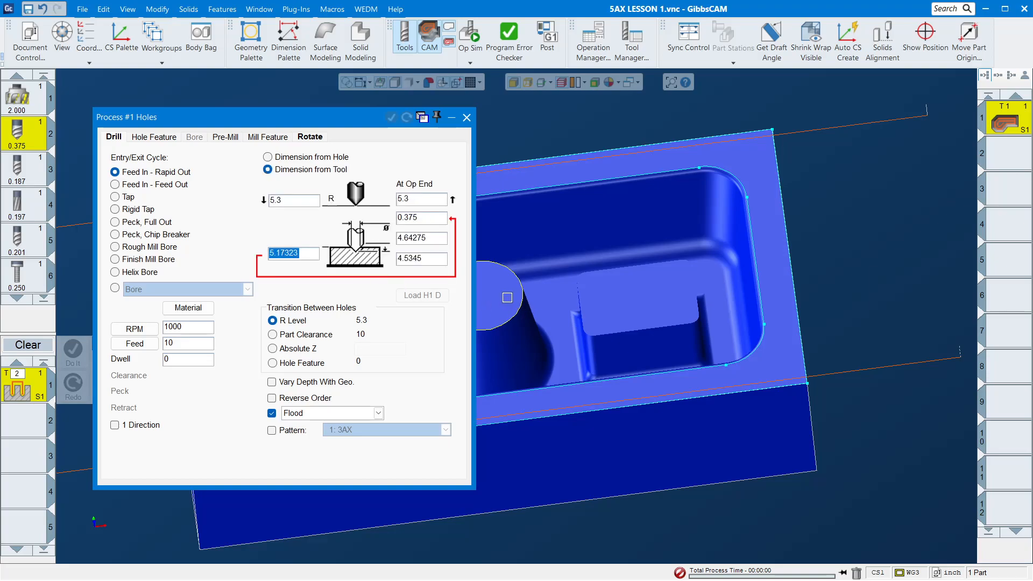
pyautogui.doubleClick(428, 219)
pyautogui.write('0.205')
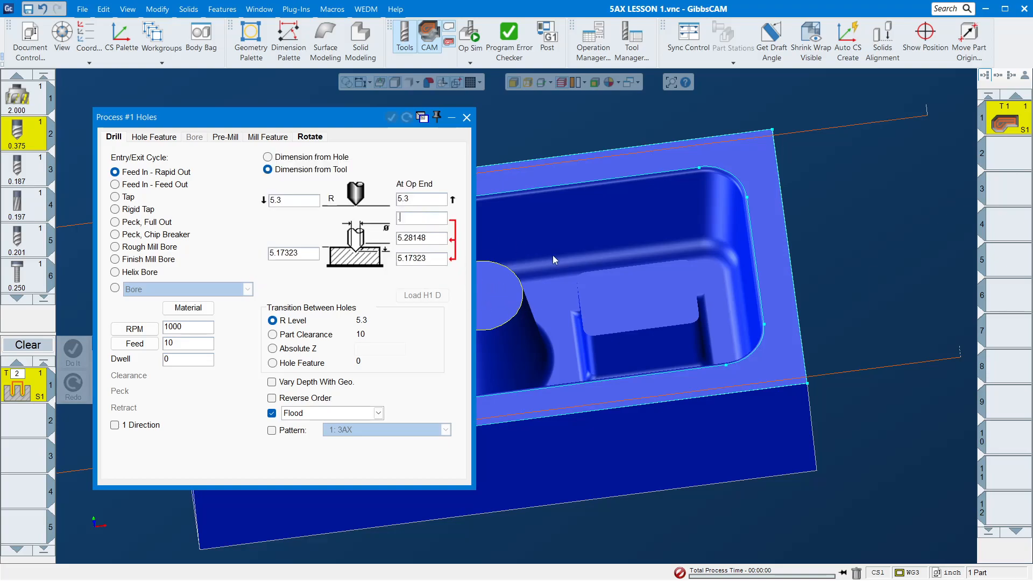
pyautogui.press('Tab')
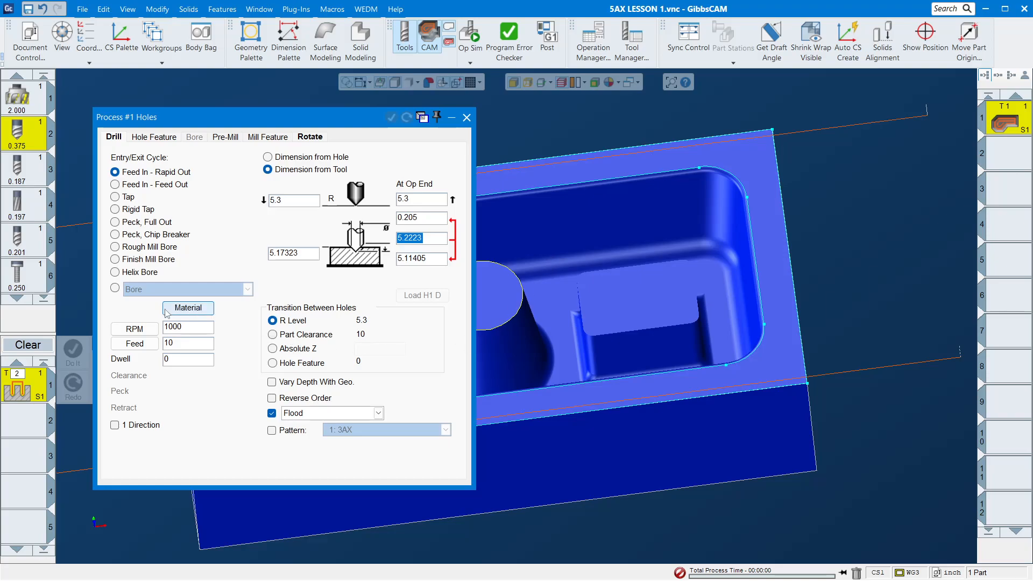
# - Add a Peck, Full Out Holes process with the 0.187 drill, 0.6 below the boss top for a full-diameter depth of 4.57323
pyautogui.moveTo(20, 174); pyautogui.dragTo(35, 426)
pyautogui.click(89, 353)
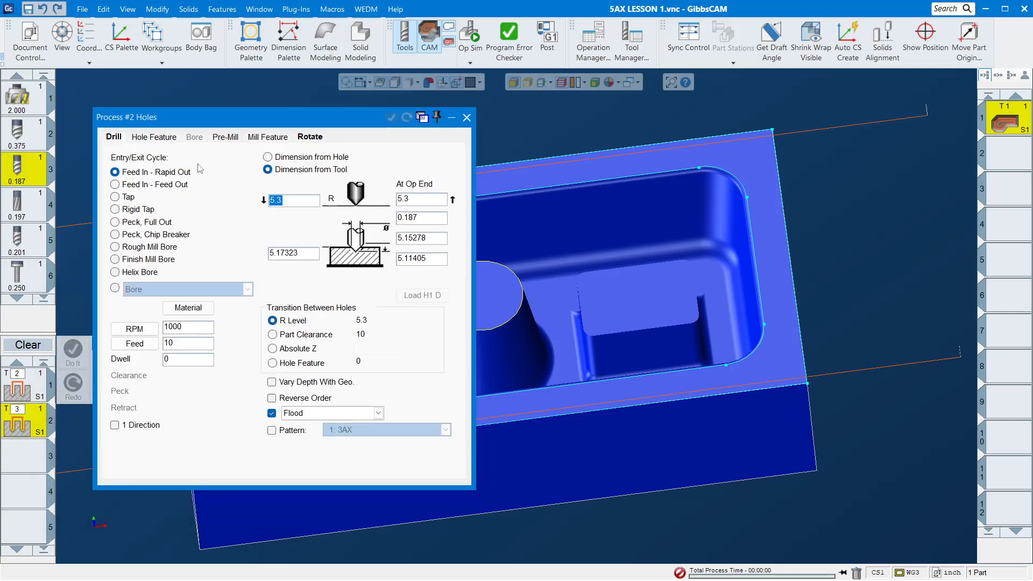
pyautogui.click(139, 222)
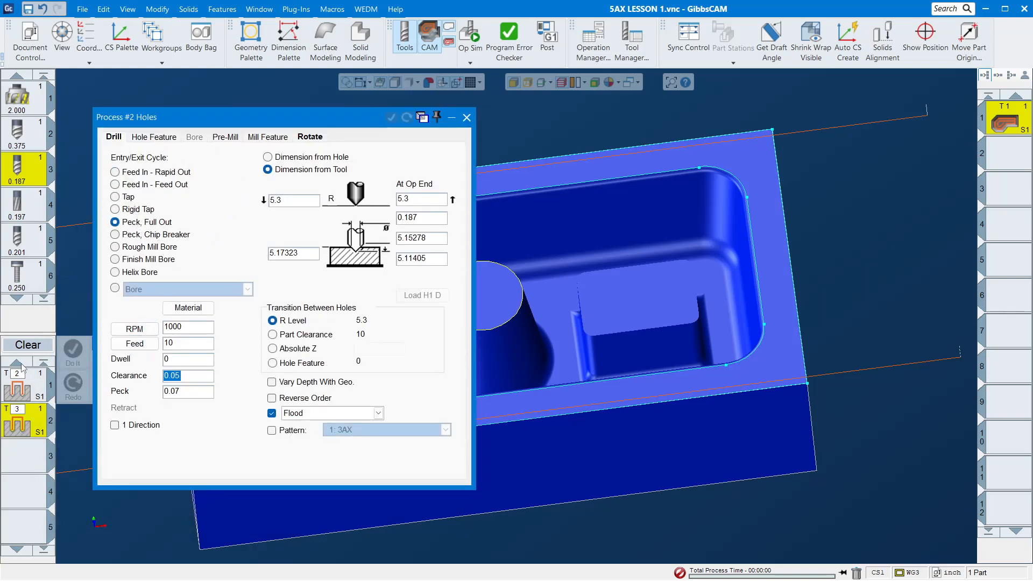
pyautogui.click(421, 237)
pyautogui.keyDown('alt'); pyautogui.click(489, 283); pyautogui.keyUp('alt')
pyautogui.click(483, 260)
pyautogui.write('-.6')
pyautogui.press('Tab')
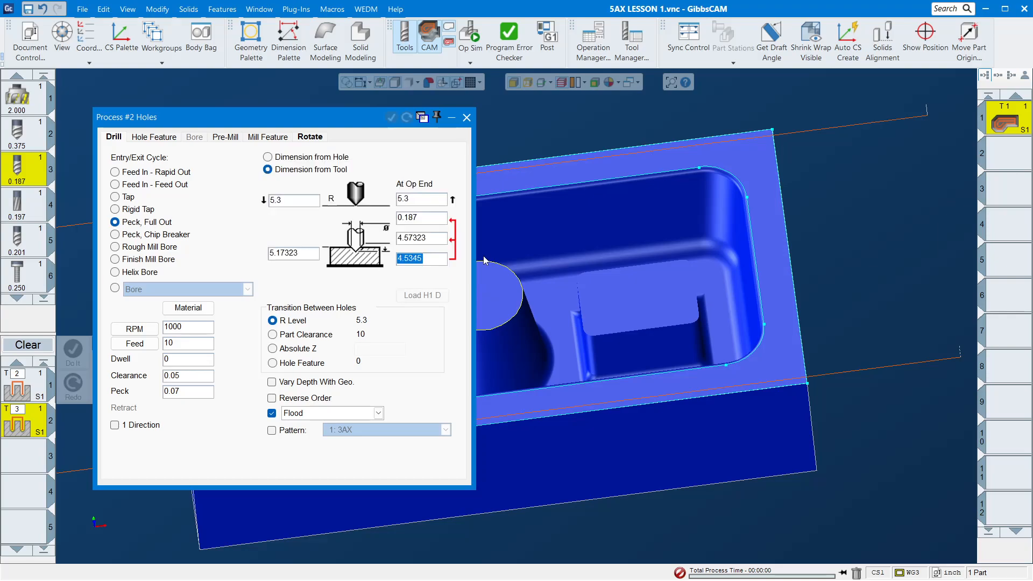
# - Add a Holes process with the 0.197 reamer and set its final depth to 4.67323
pyautogui.moveTo(16, 203); pyautogui.dragTo(21, 457)
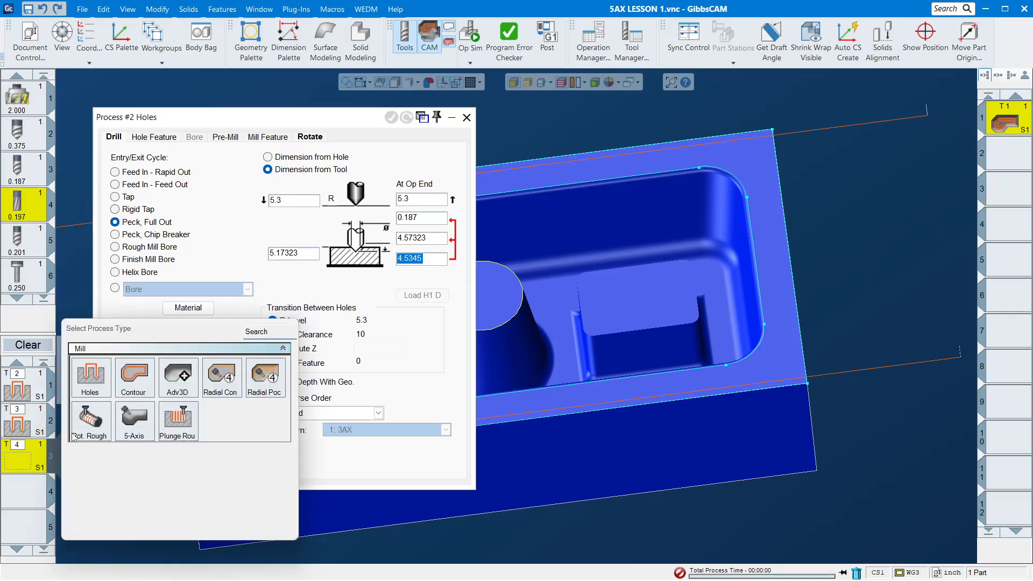
pyautogui.click(90, 374)
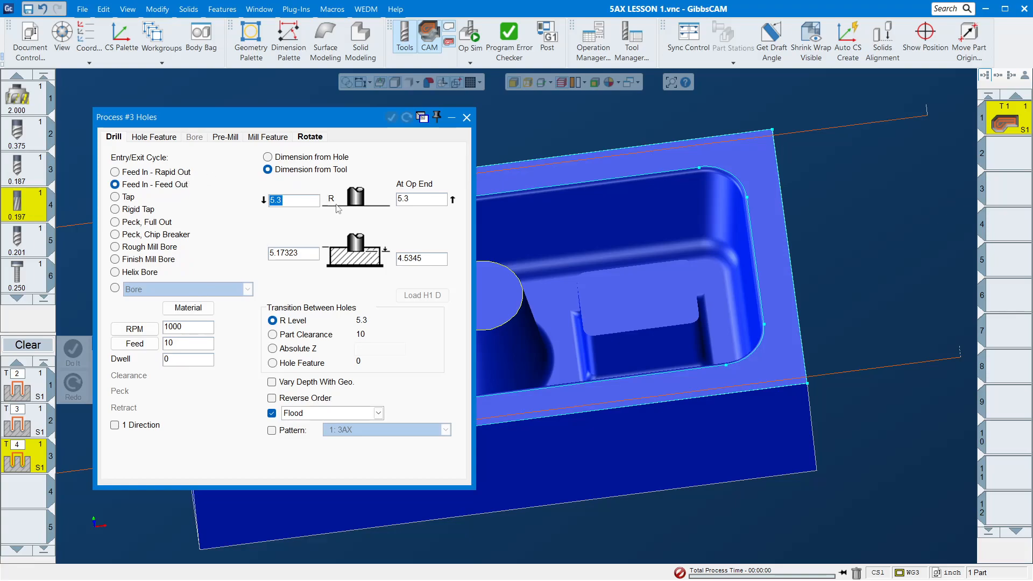
pyautogui.click(430, 264)
pyautogui.click(441, 263)
pyautogui.press('Tab')
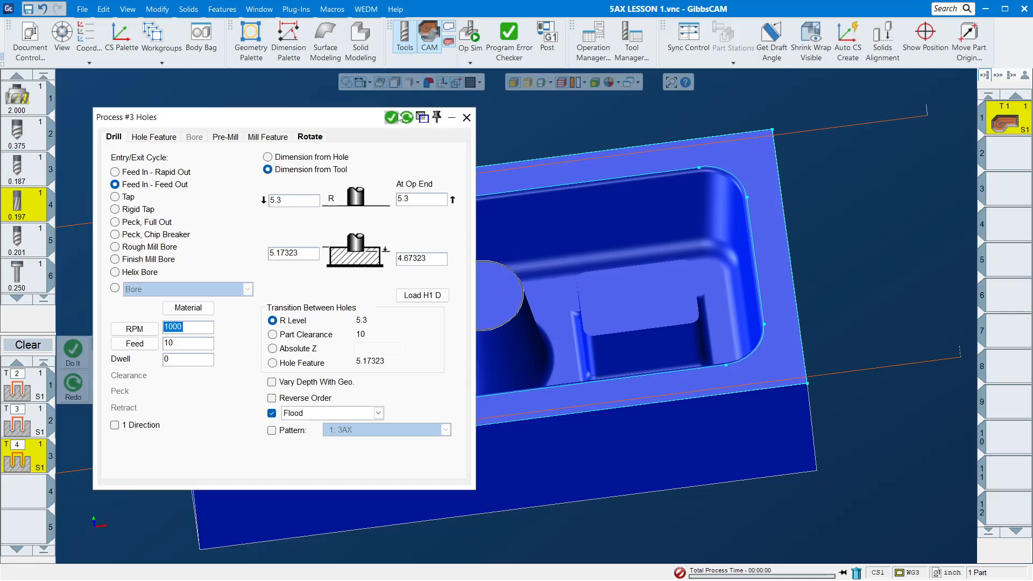
# - Generate the three hole operations on the boss and clear the process list
pyautogui.click(466, 118)
pyautogui.scroll(-2, 549, 169)
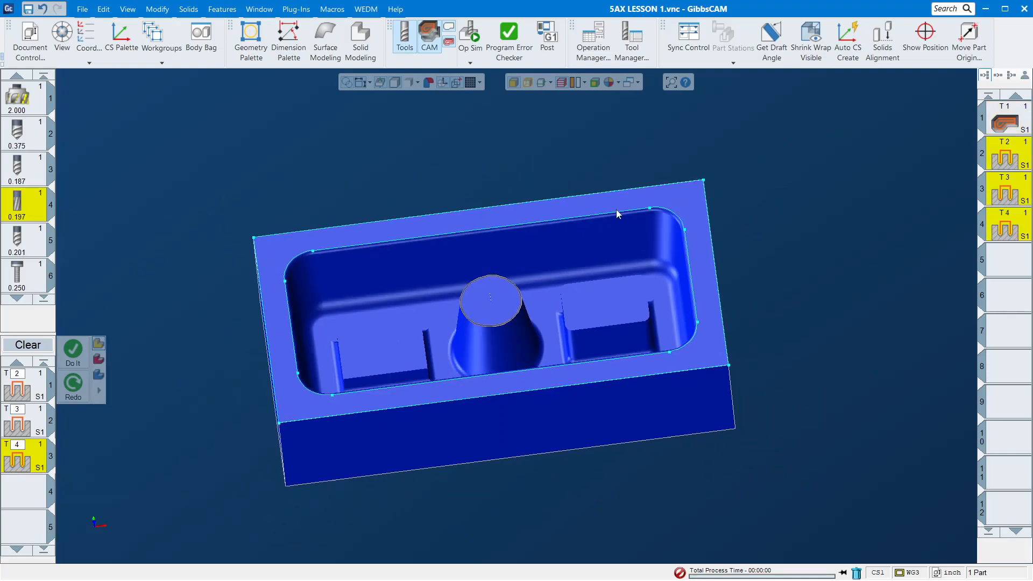
pyautogui.click(17, 296)
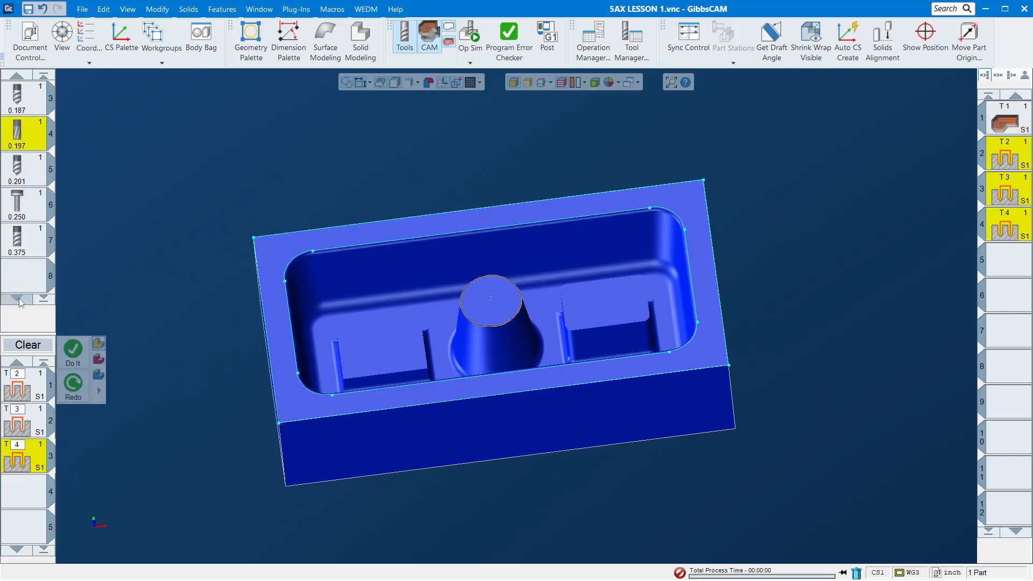
pyautogui.click(23, 343)
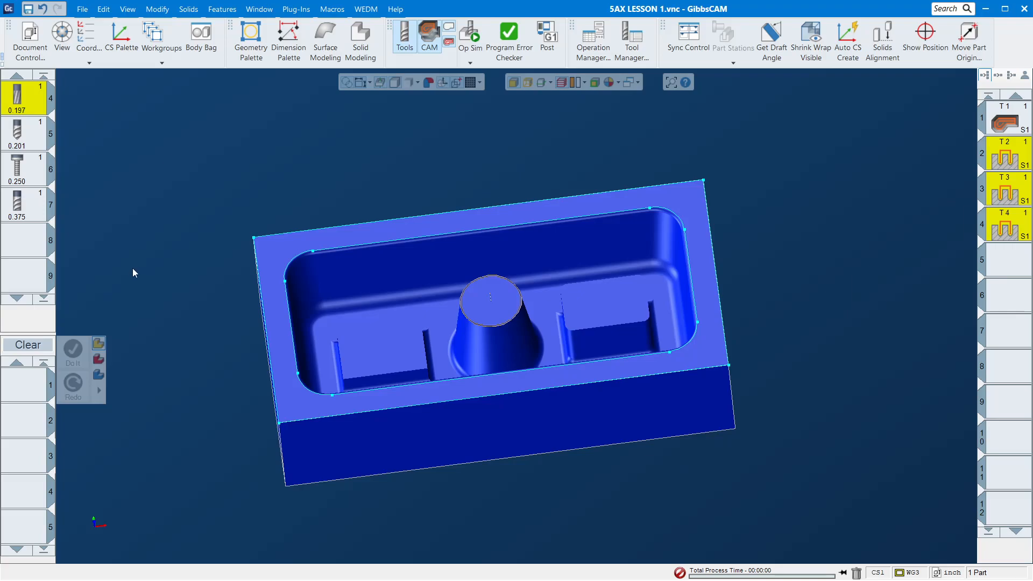
# - Select all four operations and run them in Op Sim, adjusting the simulation speed
pyautogui.click(1008, 130)
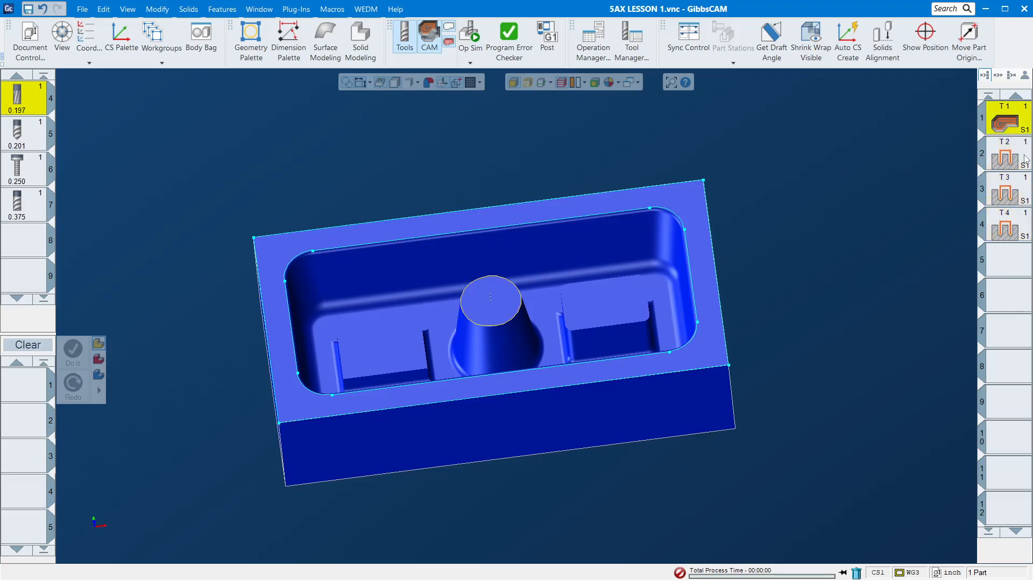
pyautogui.keyDown('shift'); pyautogui.click(1015, 232); pyautogui.keyUp('shift')
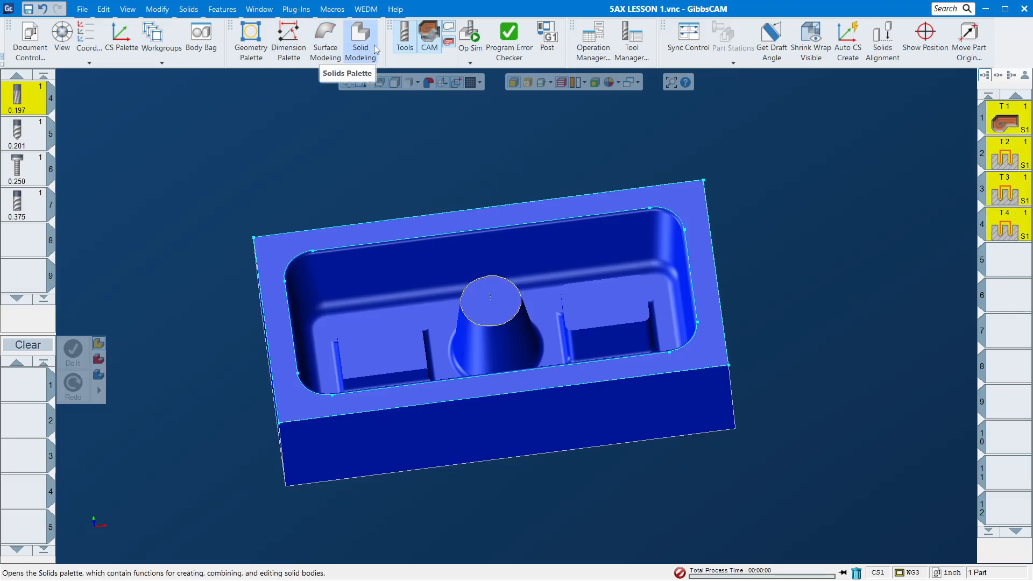
pyautogui.click(477, 38)
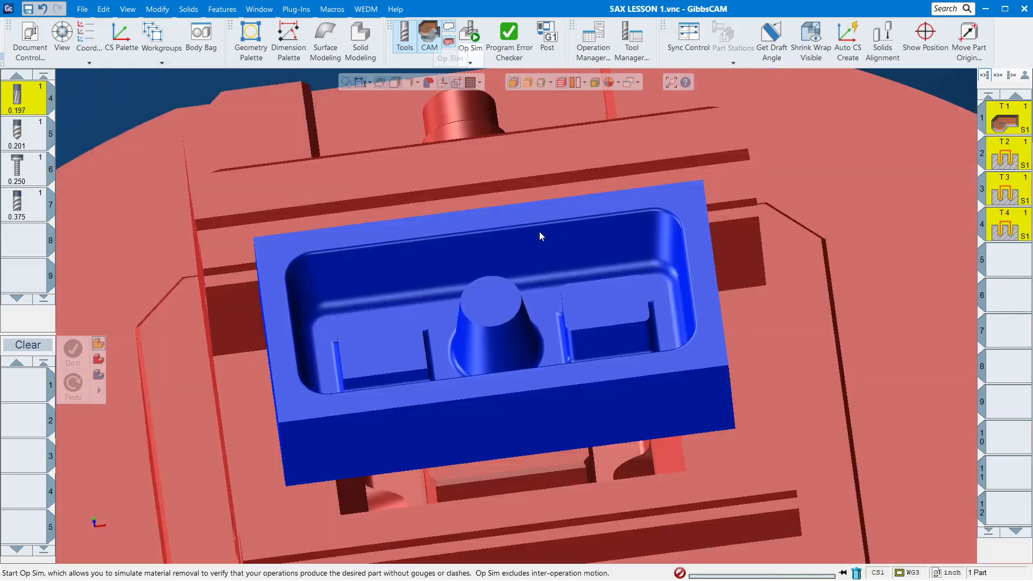
pyautogui.moveTo(235, 131); pyautogui.dragTo(224, 131)
pyautogui.click(269, 119)
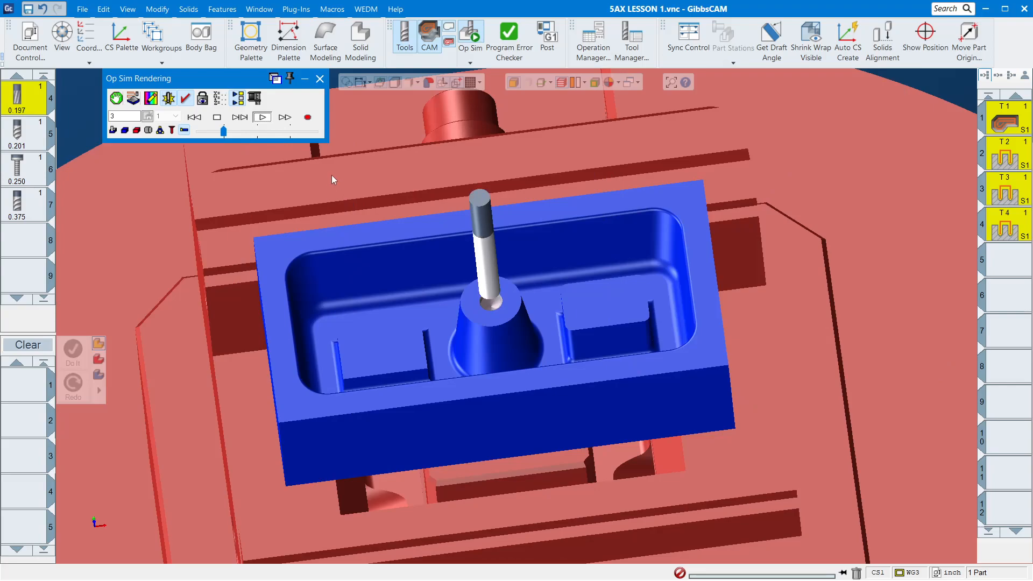
pyautogui.moveTo(223, 131); pyautogui.dragTo(250, 132)
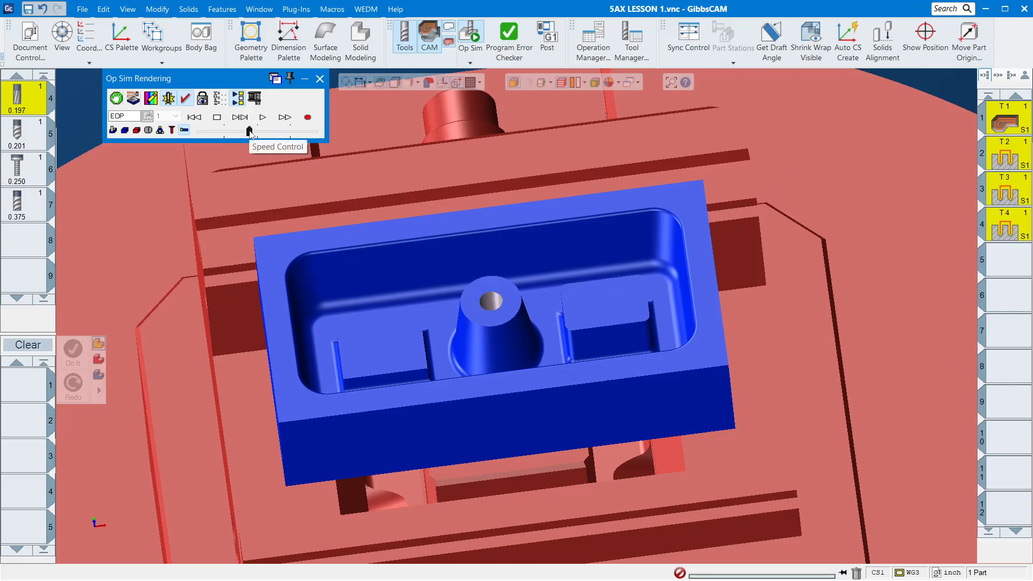
# - Inspect the simulated hole in the boss up close, and exit Op Sim
pyautogui.moveTo(496, 295); pyautogui.dragTo(485, 575, button='middle')
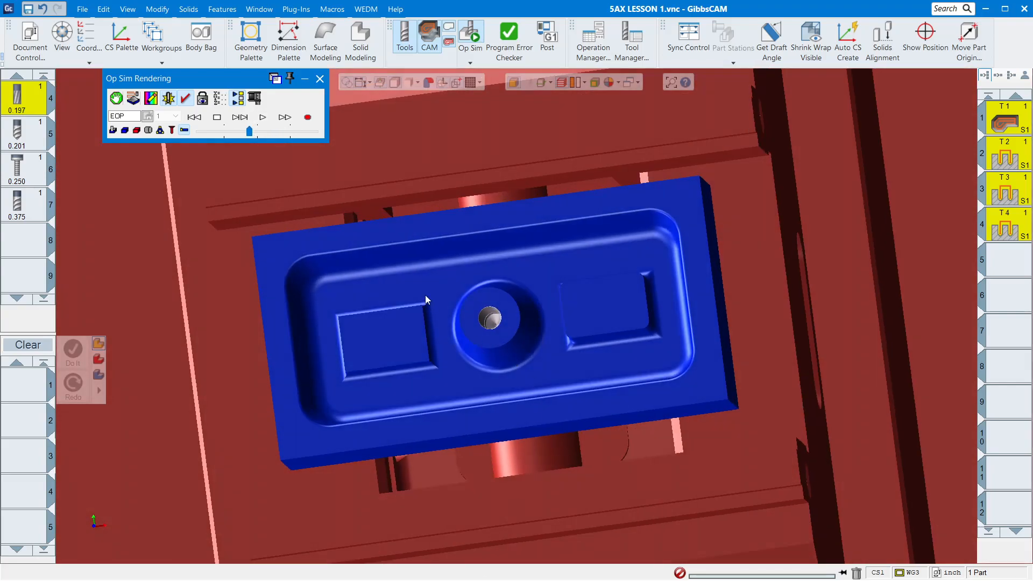
pyautogui.scroll(3, 484, 332)
pyautogui.scroll(6, 528, 357)
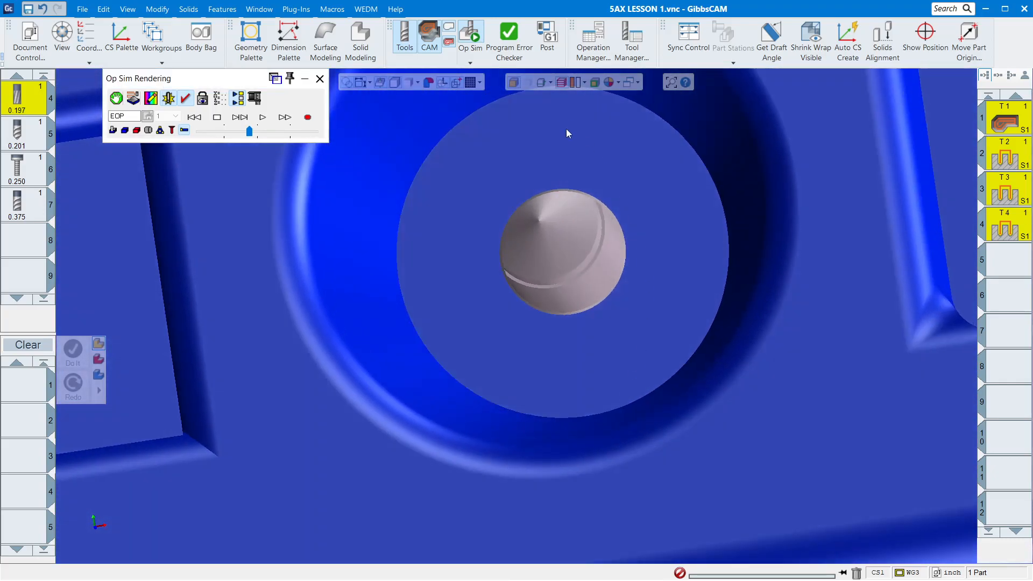
pyautogui.scroll(-3, 528, 344)
pyautogui.moveTo(528, 344); pyautogui.dragTo(493, 110, button='middle')
pyautogui.click(319, 80)
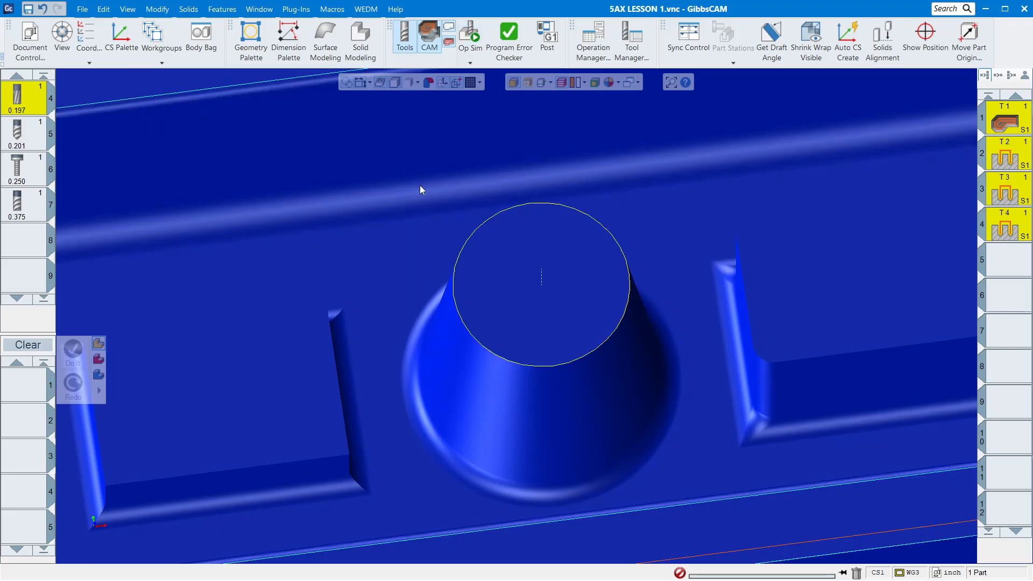
# - Recall the face mill operation's process and start saving it over FACE MILL.prc2, but cancel the save
pyautogui.hotkey('ctrl', 'i')
pyautogui.hotkey('ctrl', 'u')
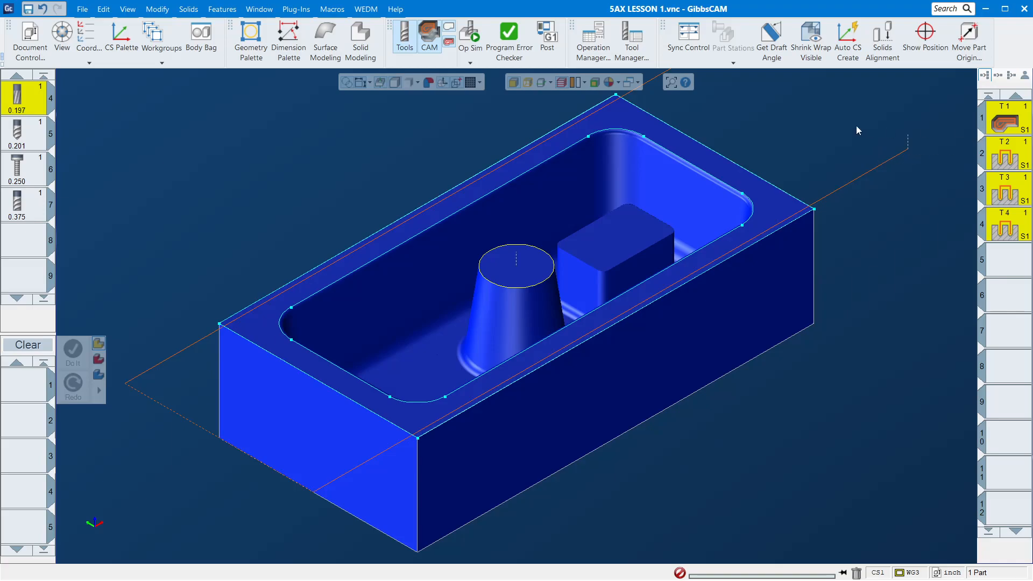
pyautogui.doubleClick(1005, 161)
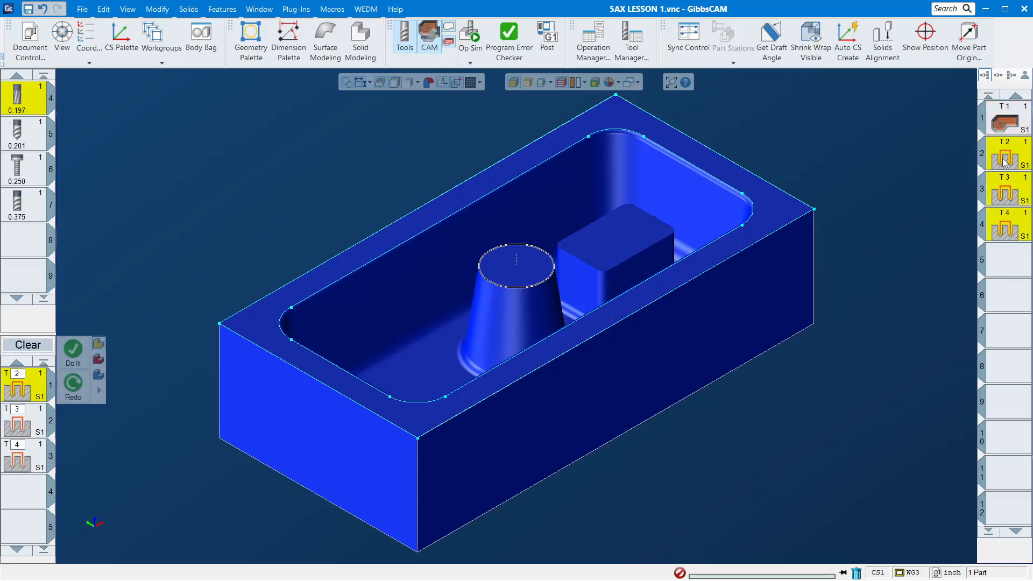
pyautogui.doubleClick(1013, 128)
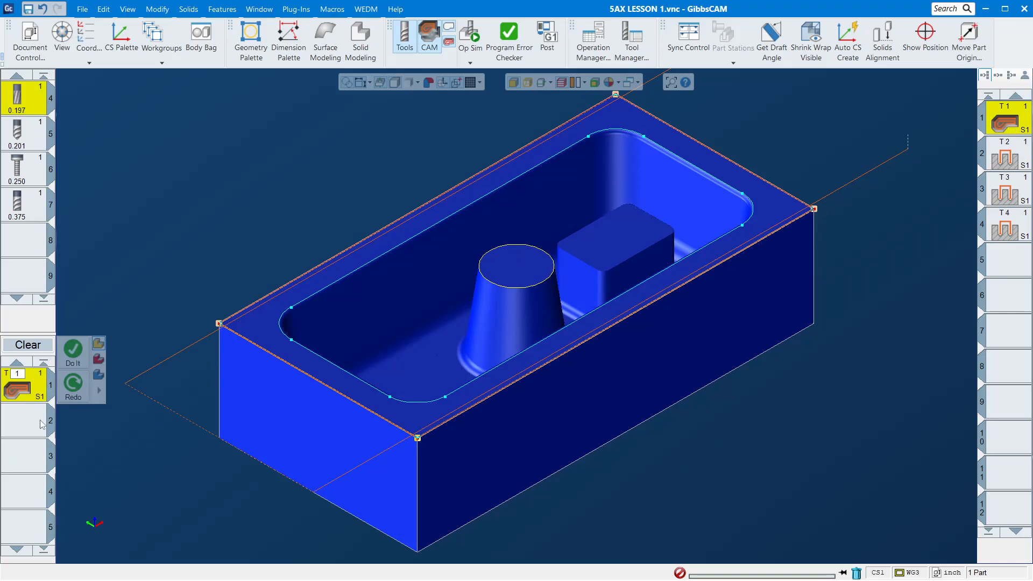
pyautogui.rightClick(30, 386)
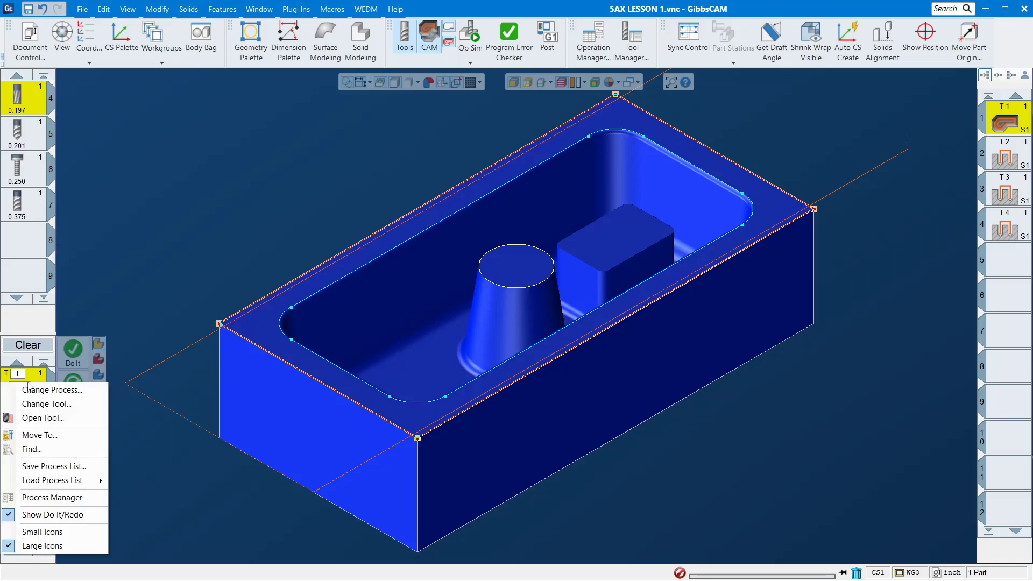
pyautogui.click(34, 466)
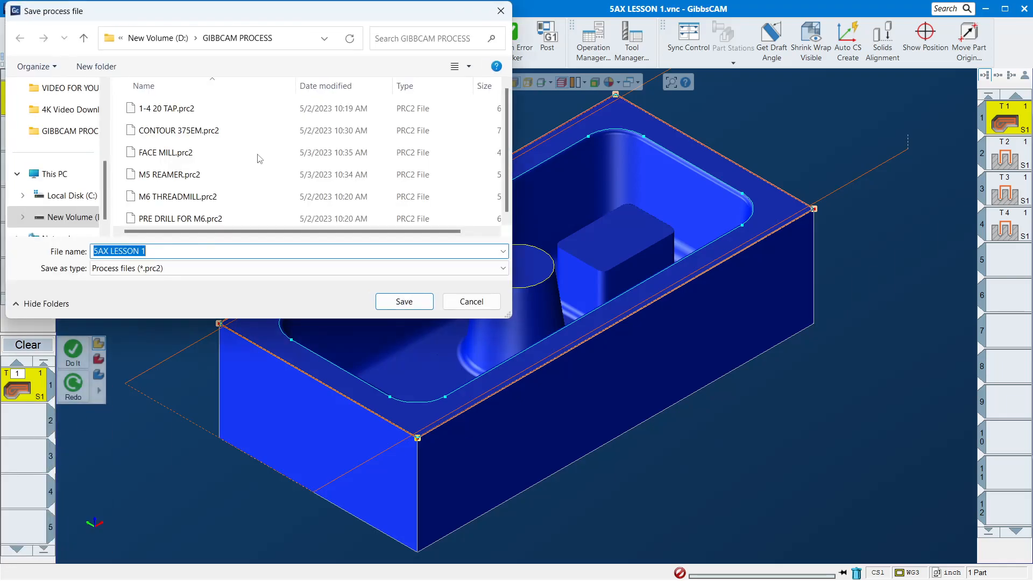
pyautogui.click(215, 159)
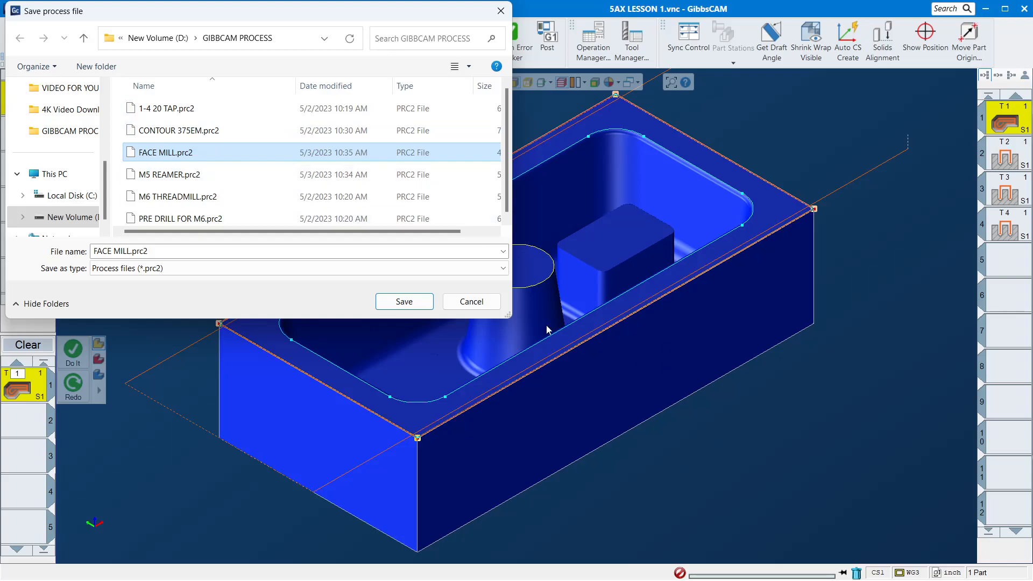
pyautogui.click(487, 305)
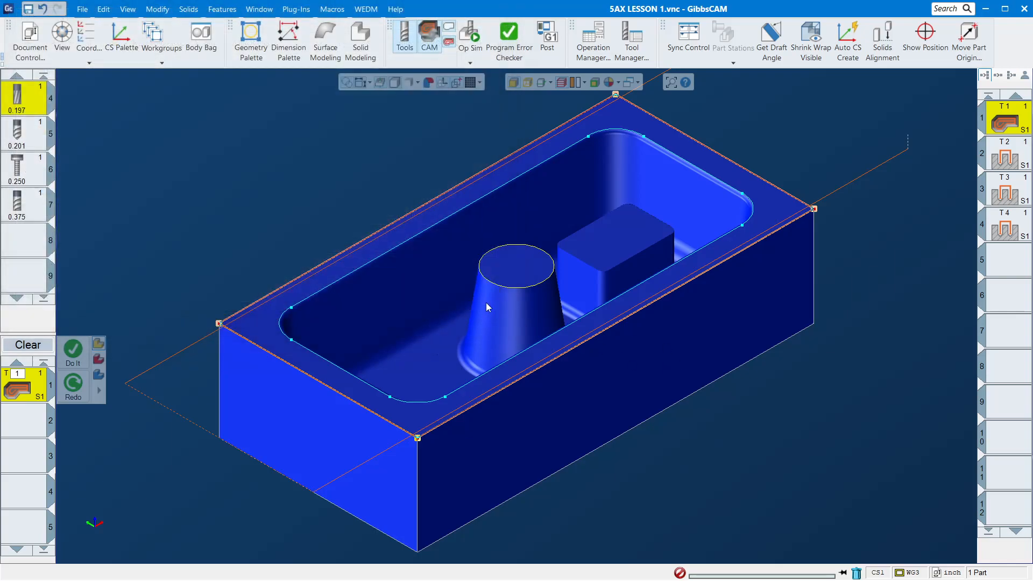
# - Recall the three hole processes, start saving them over M5 REAMER.prc2, cancel the save, and clear the process list
pyautogui.doubleClick(1010, 162)
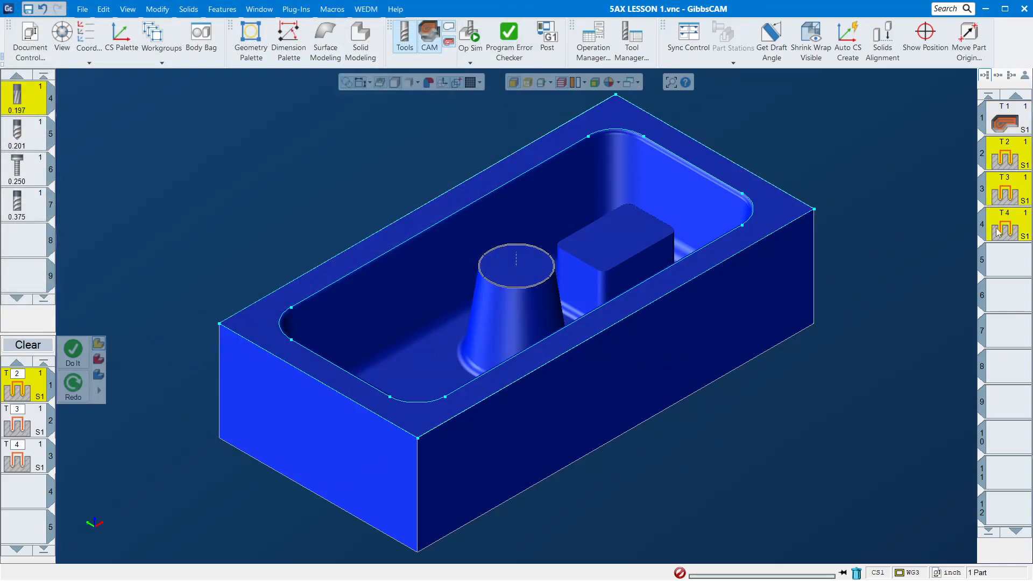
pyautogui.keyDown('shift'); pyautogui.click(19, 467); pyautogui.keyUp('shift')
pyautogui.rightClick(18, 446)
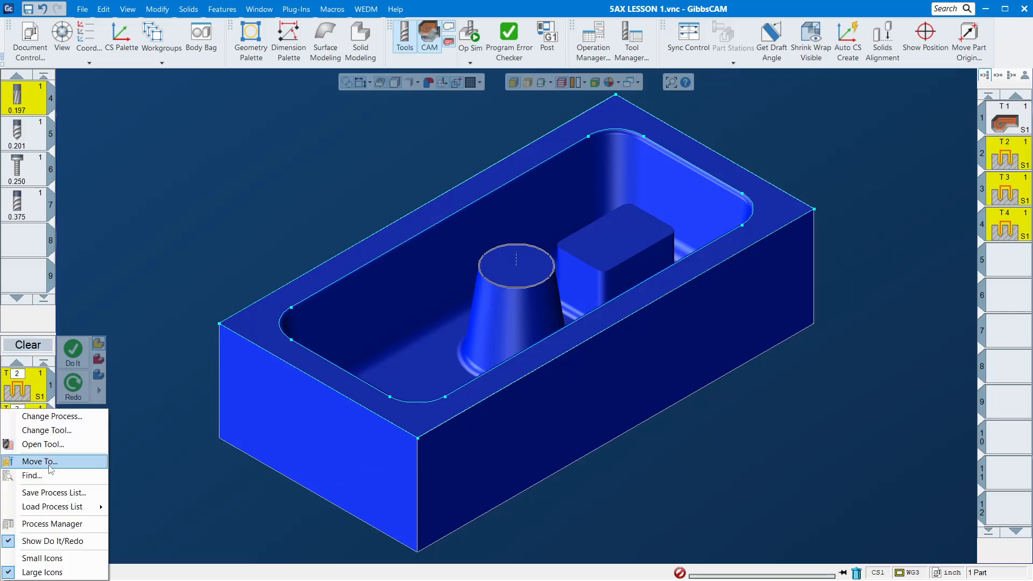
pyautogui.click(59, 492)
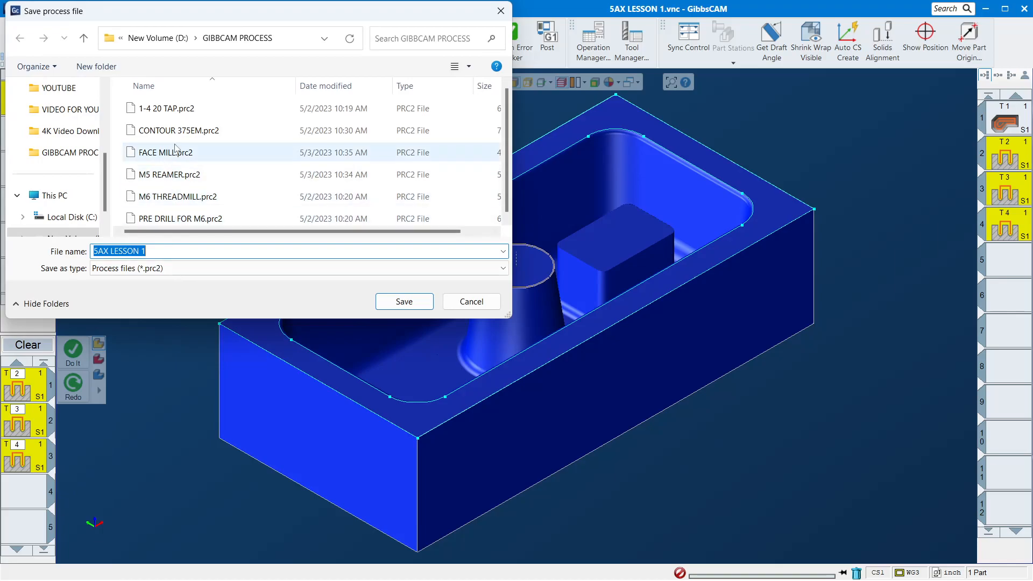
pyautogui.click(164, 108)
pyautogui.click(181, 175)
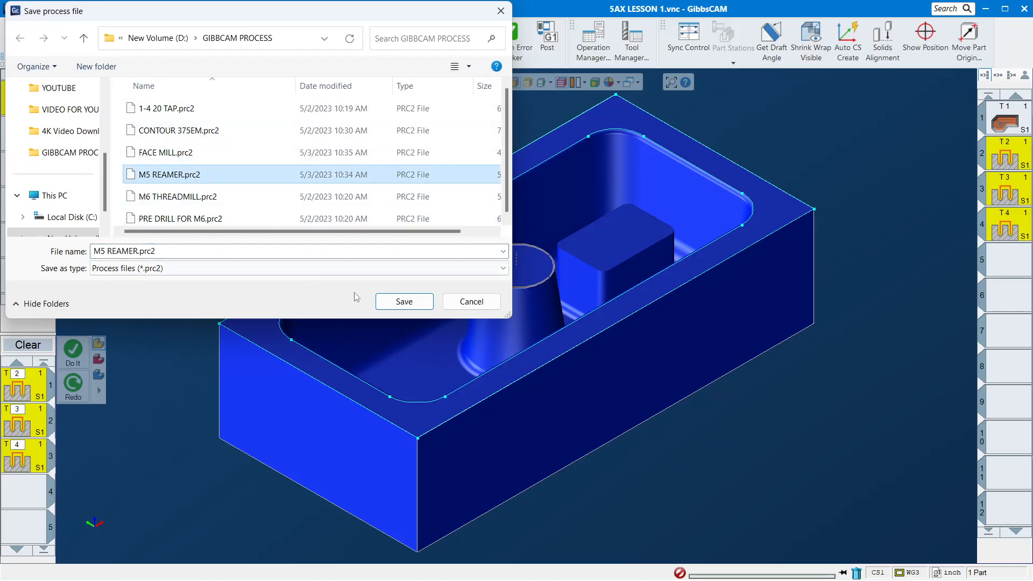
pyautogui.click(471, 303)
pyautogui.click(74, 349)
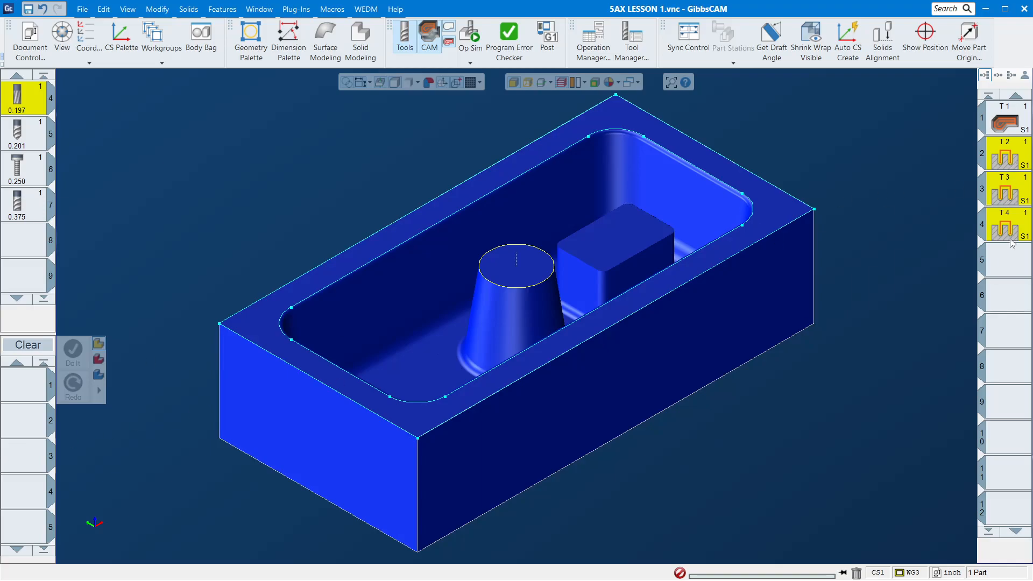
# - Recall the face mill process and start saving it, trying the file name FACE MILL SS
pyautogui.doubleClick(1014, 123)
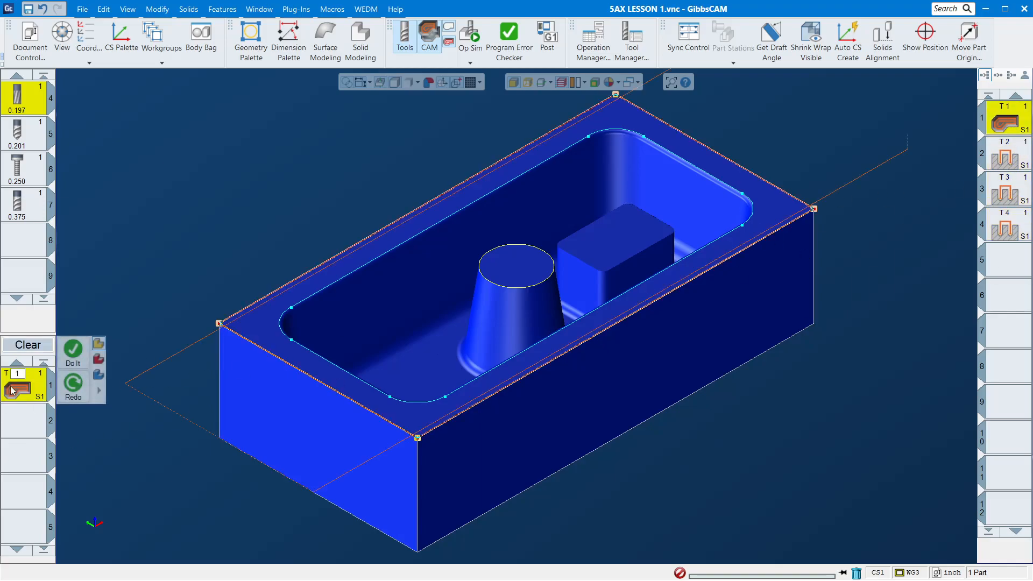
pyautogui.rightClick(8, 392)
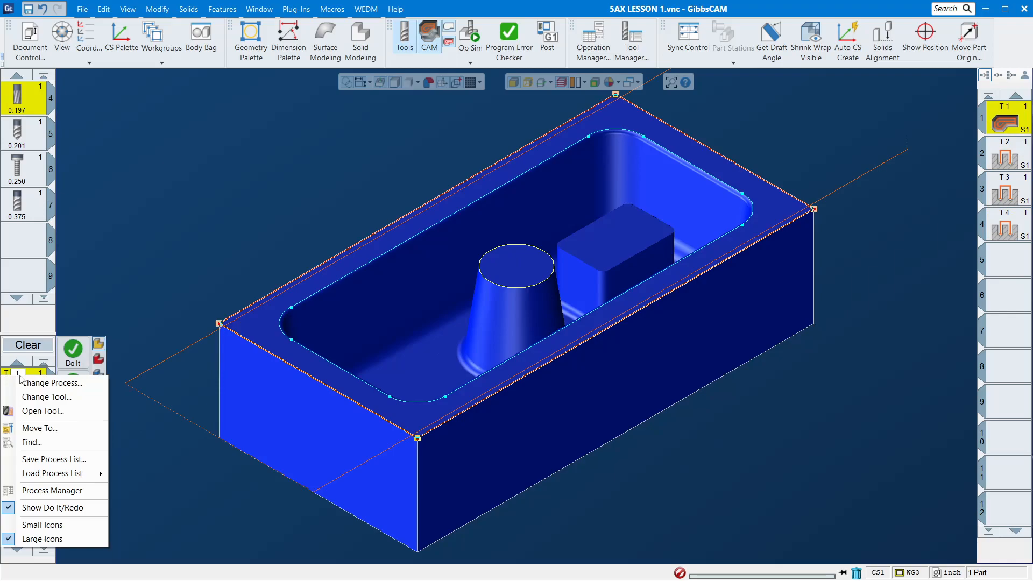
pyautogui.click(73, 460)
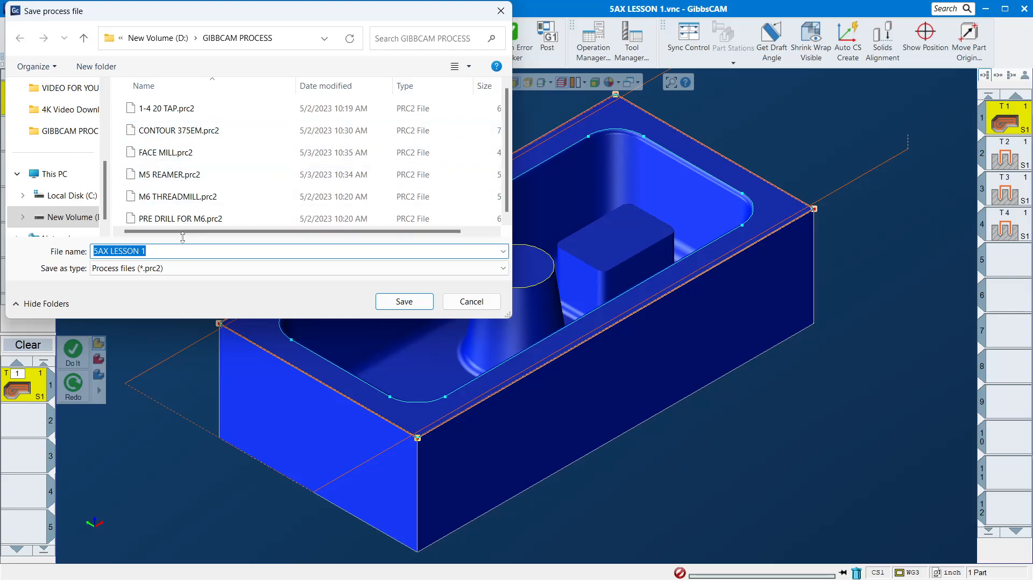
pyautogui.write('FACE')
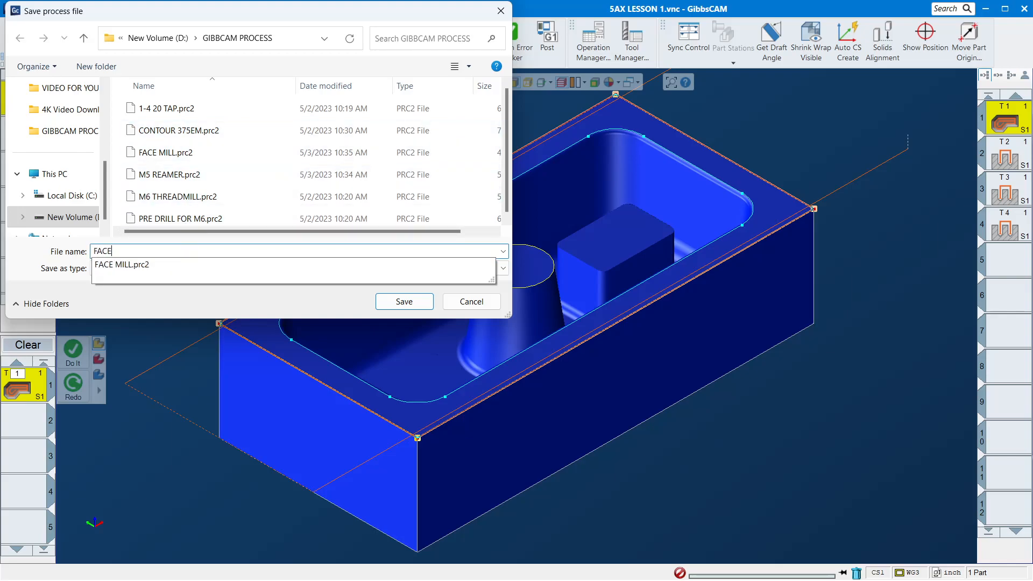
pyautogui.write(' MILL AL')
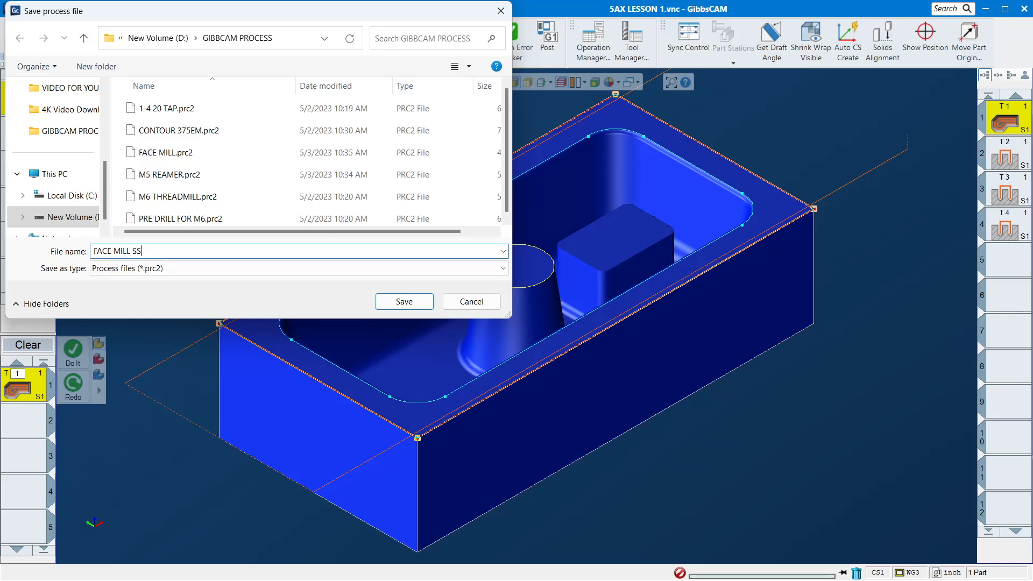
pyautogui.press('BackSpace')
pyautogui.press('BackSpace')
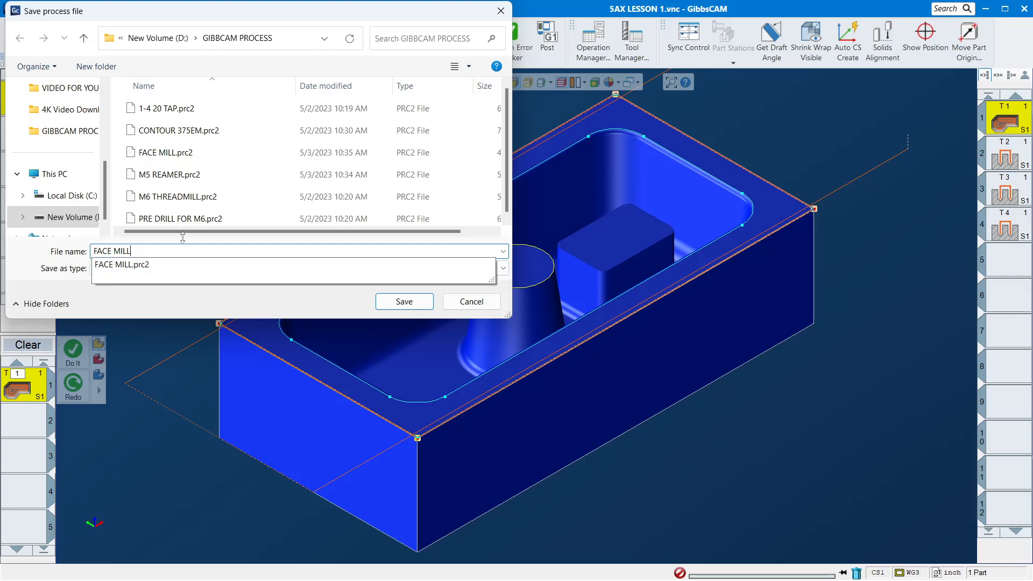
# - Try the file name FACE MILL T for the process file, erase it, and cancel the save
pyautogui.write('T')
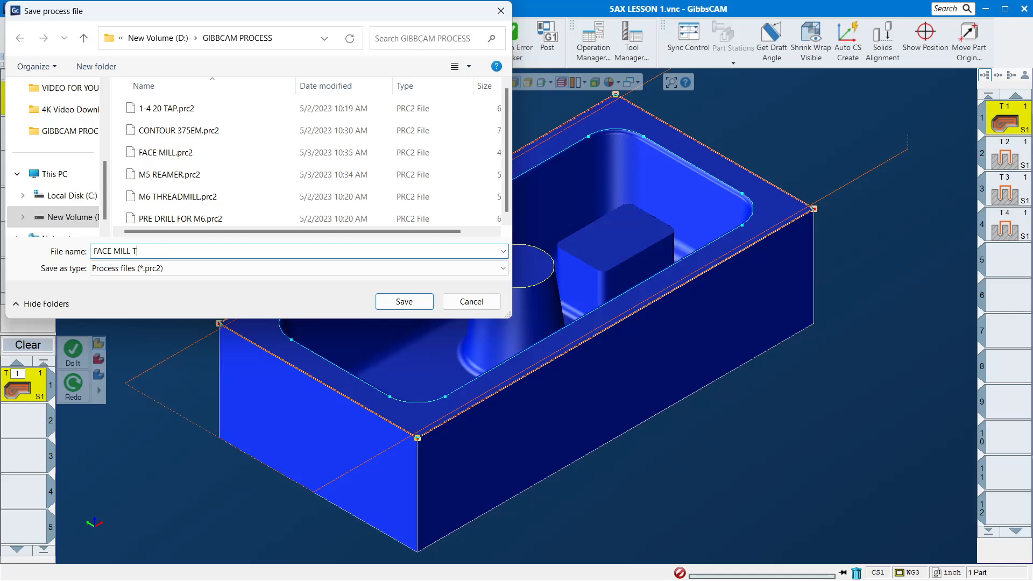
pyautogui.press('BackSpace')
pyautogui.press('BackSpace')
pyautogui.press('BackSpace')
pyautogui.press('BackSpace')
pyautogui.press('BackSpace')
pyautogui.press('BackSpace')
pyautogui.press('BackSpace')
pyautogui.press('BackSpace')
pyautogui.click(471, 302)
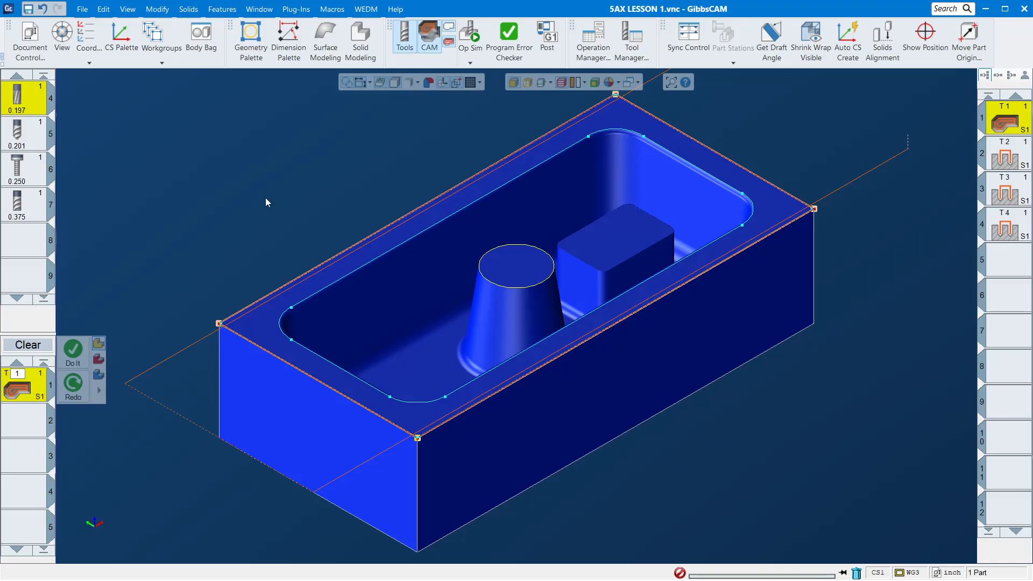
# - Deselect the block's outer edge geometry and clear the face mill process from the process list
pyautogui.scroll(-3, 729, 252)
pyautogui.moveTo(756, 332); pyautogui.dragTo(673, 387, button='middle')
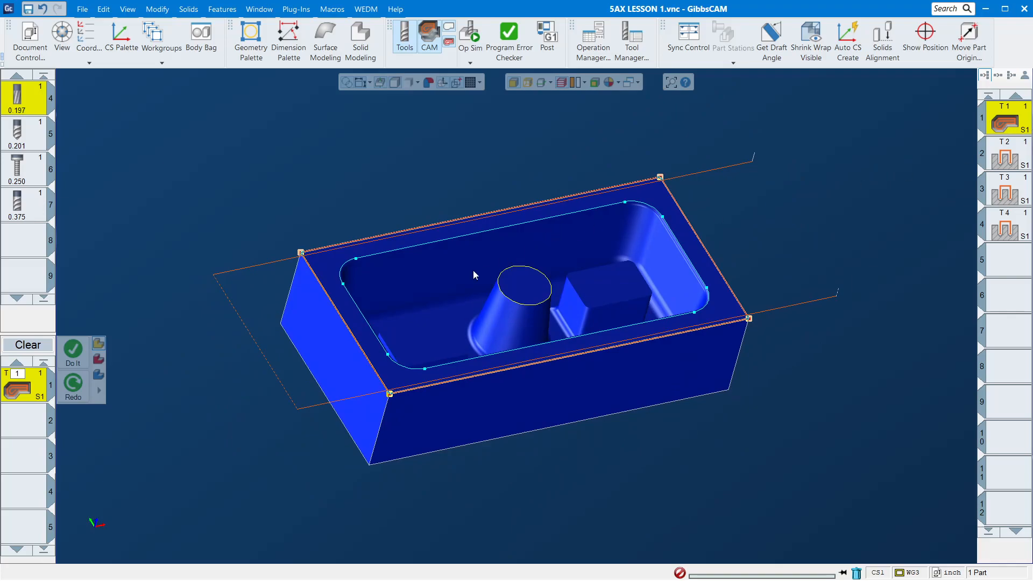
pyautogui.scroll(2, 630, 207)
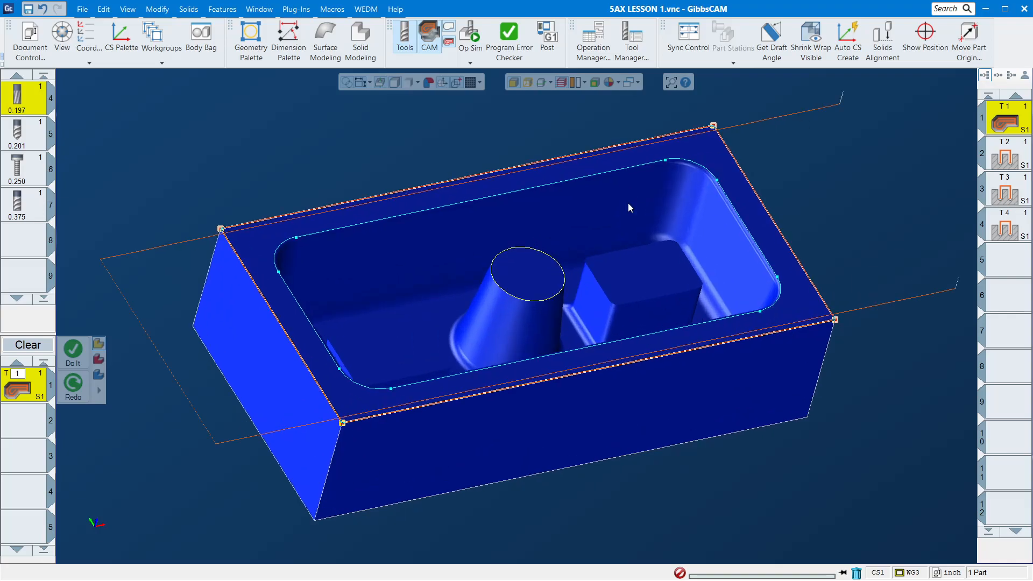
pyautogui.click(305, 140)
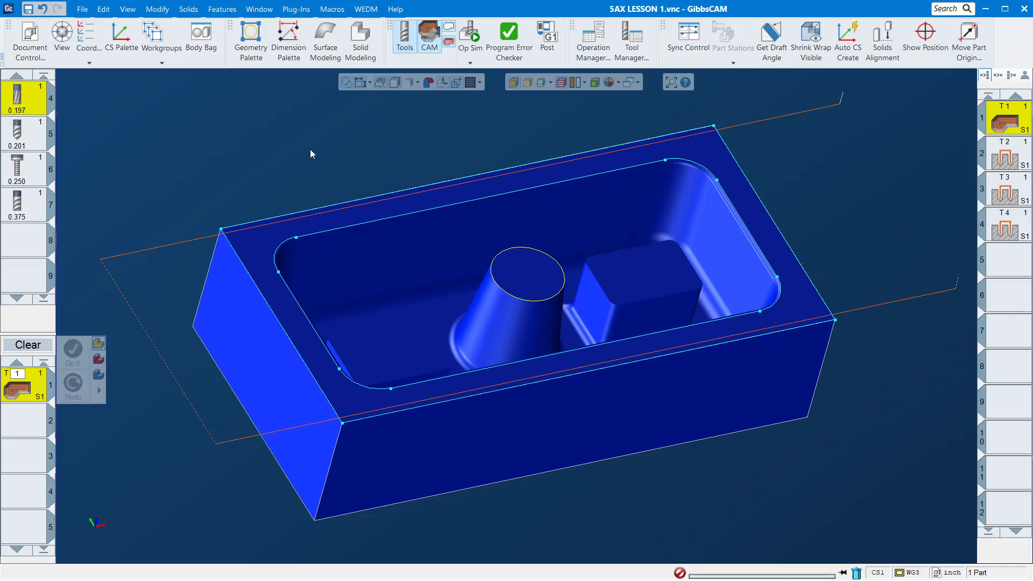
pyautogui.click(33, 343)
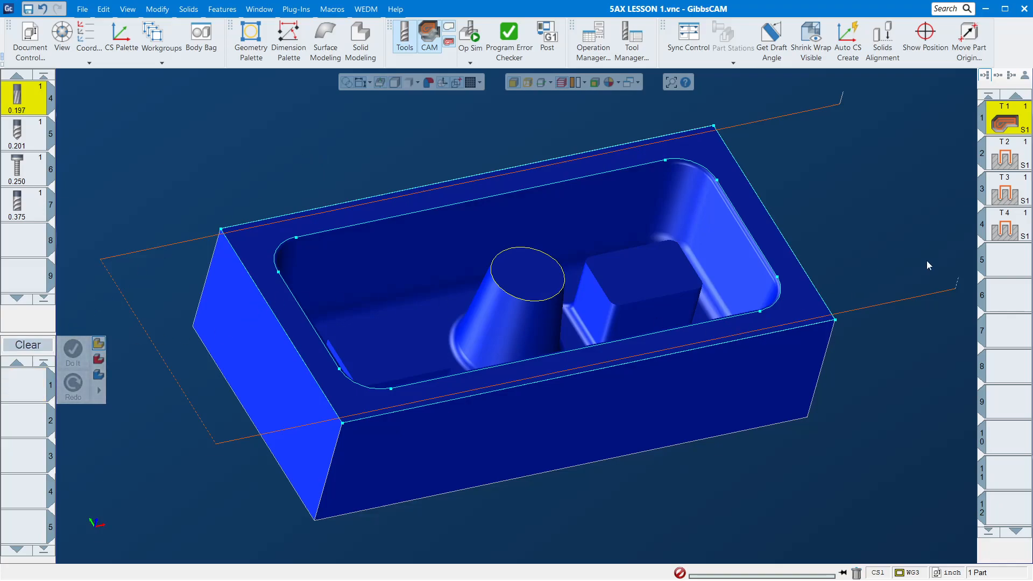
# - Delete all the operations and all the tools from the part
pyautogui.click(1018, 260)
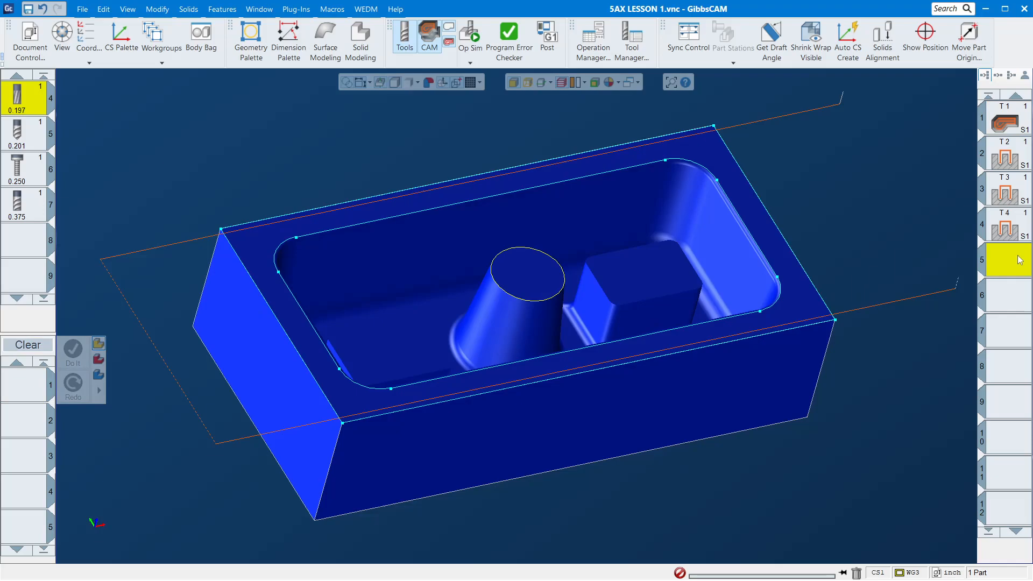
pyautogui.hotkey('ctrl', 'a')
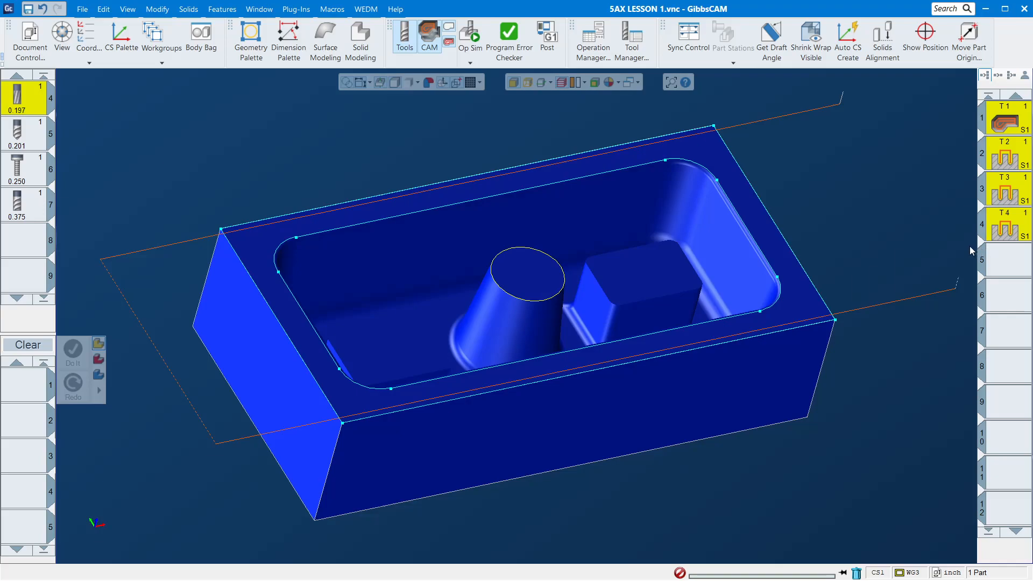
pyautogui.press('Delete')
pyautogui.click(31, 251)
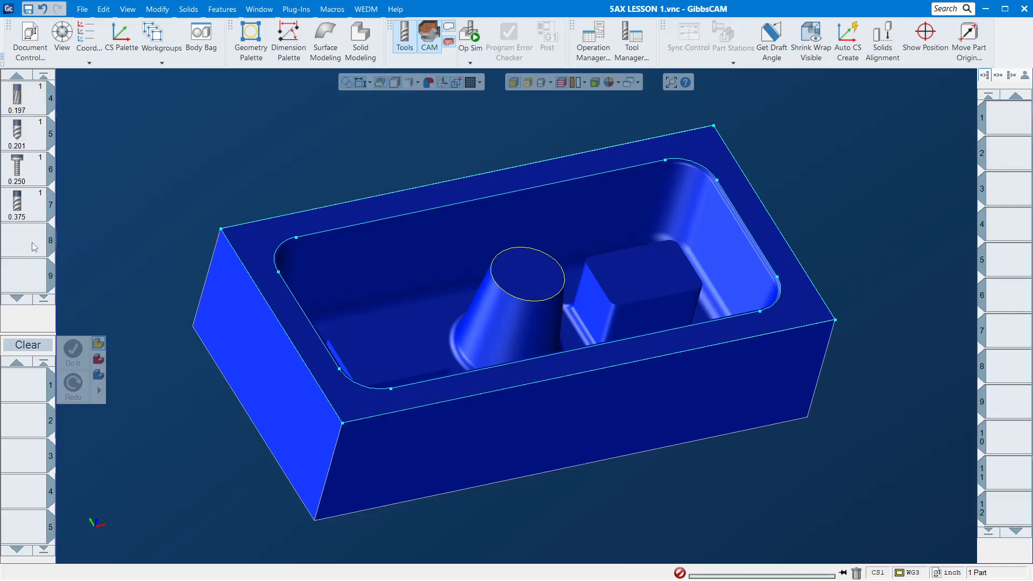
pyautogui.hotkey('ctrl', 'a')
pyautogui.press('Delete')
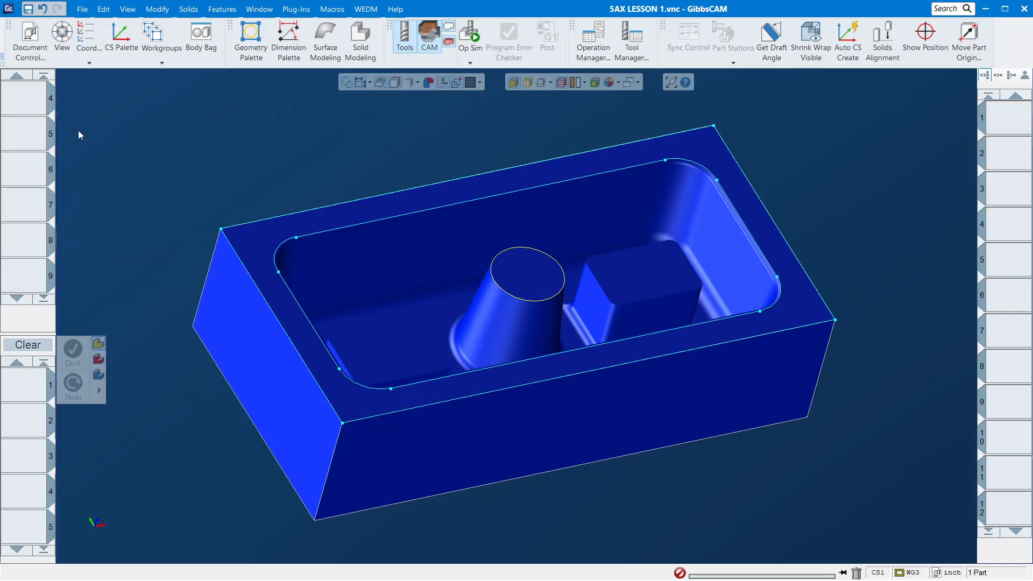
# - Load the saved FACE MILL.prc2 file from the GIBBCAM PROCESS folder into the process list
pyautogui.scroll(-3, 377, 219)
pyautogui.moveTo(544, 294); pyautogui.dragTo(352, 243, button='middle')
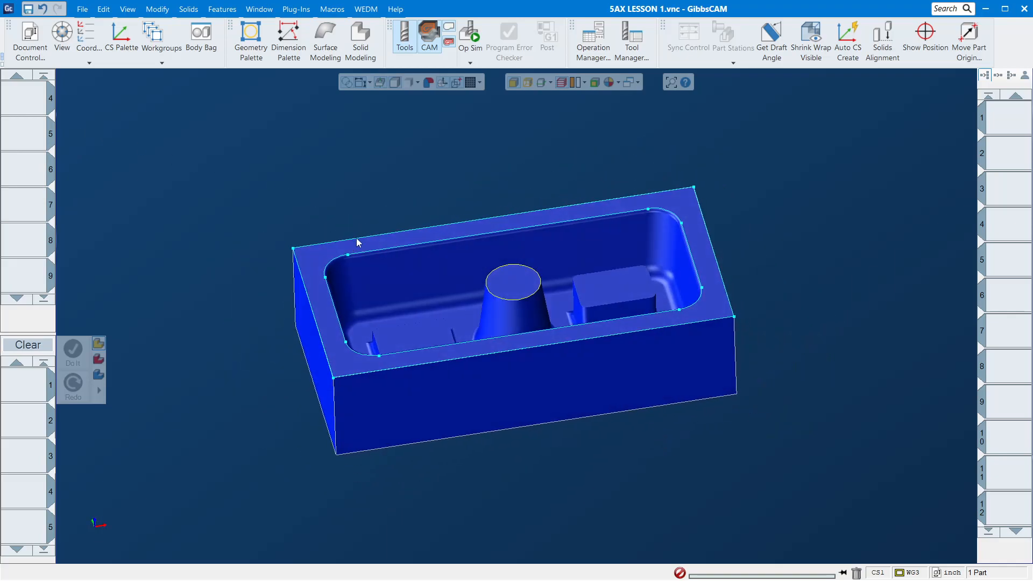
pyautogui.scroll(3, 482, 257)
pyautogui.moveTo(249, 235); pyautogui.dragTo(328, 253, button='middle')
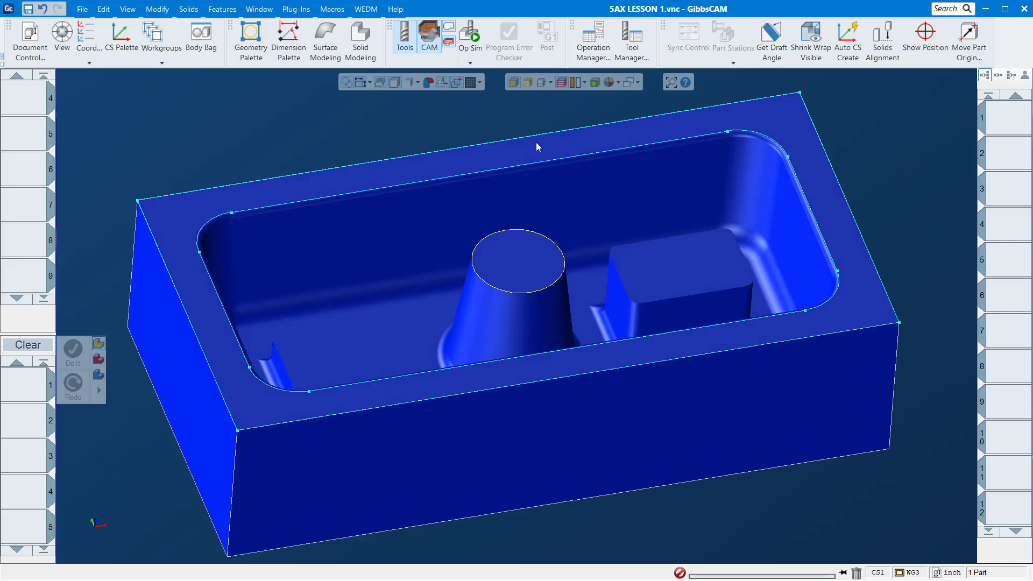
pyautogui.click(550, 240)
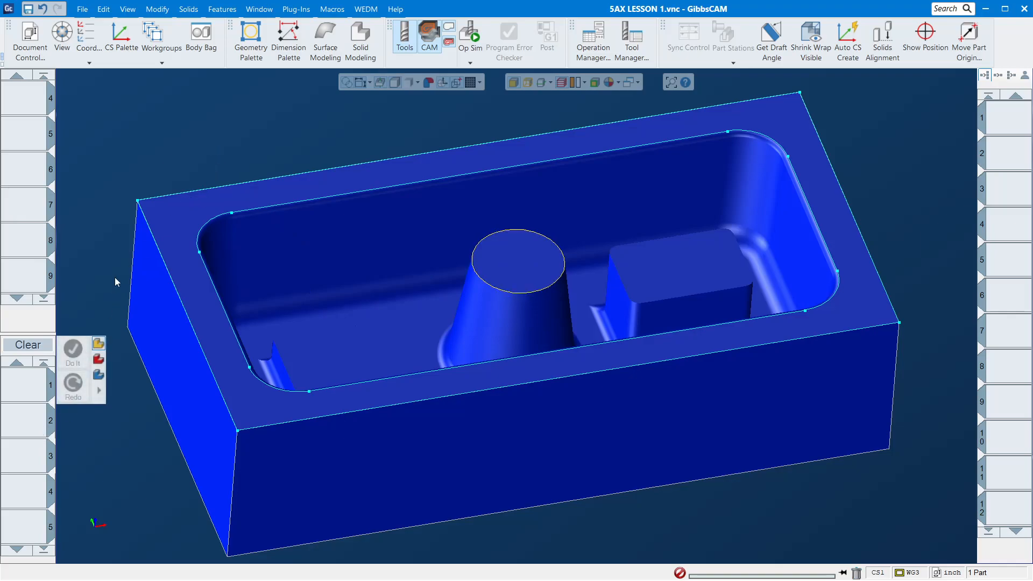
pyautogui.scroll(-3, 105, 283)
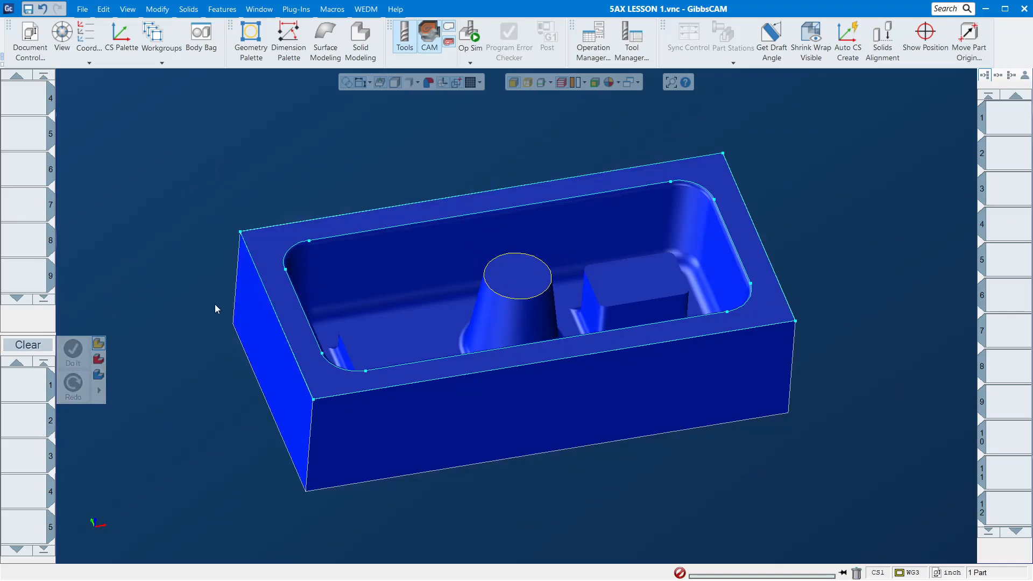
pyautogui.rightClick(32, 399)
pyautogui.moveTo(60, 491)
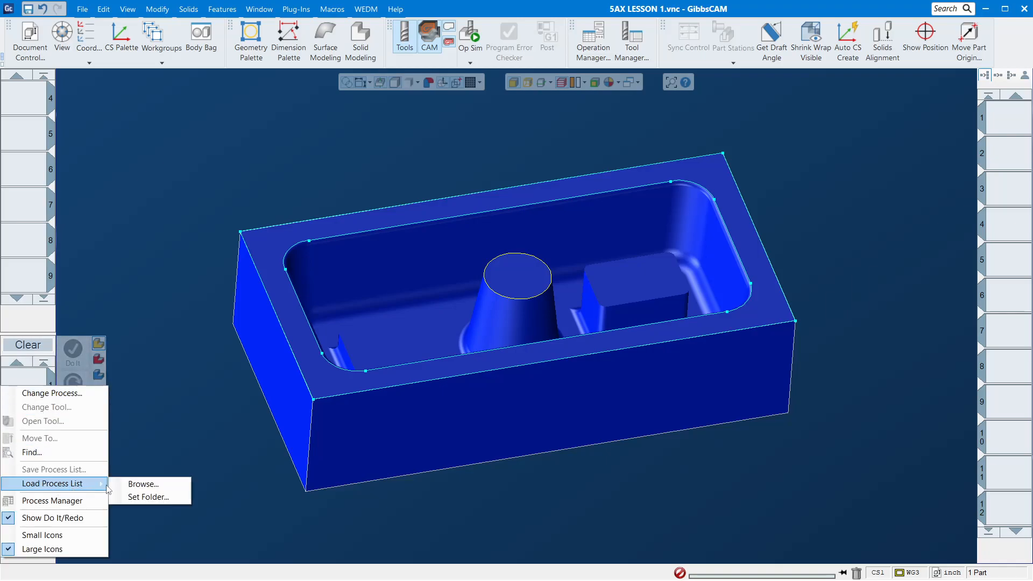
pyautogui.click(143, 483)
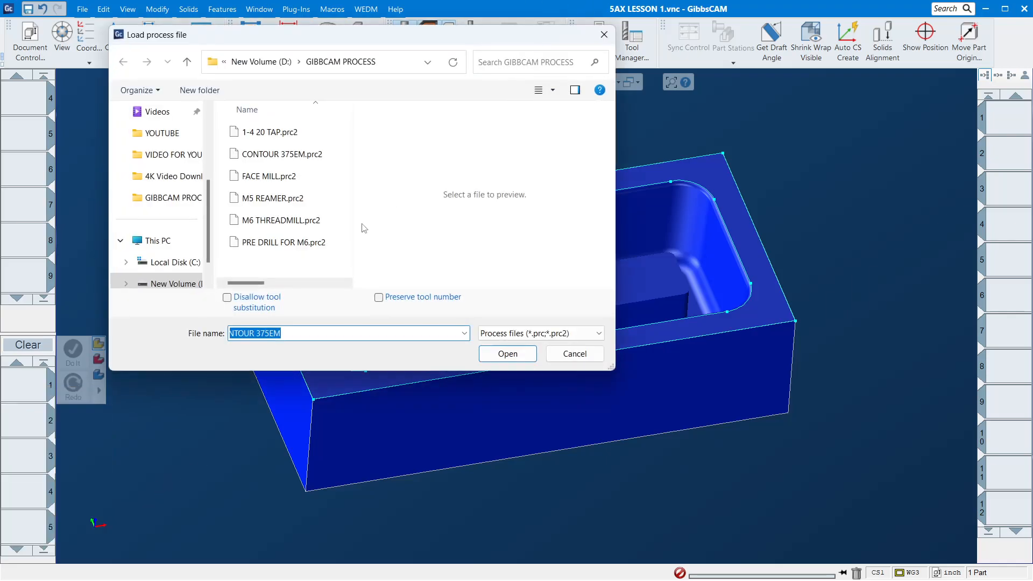
pyautogui.doubleClick(280, 177)
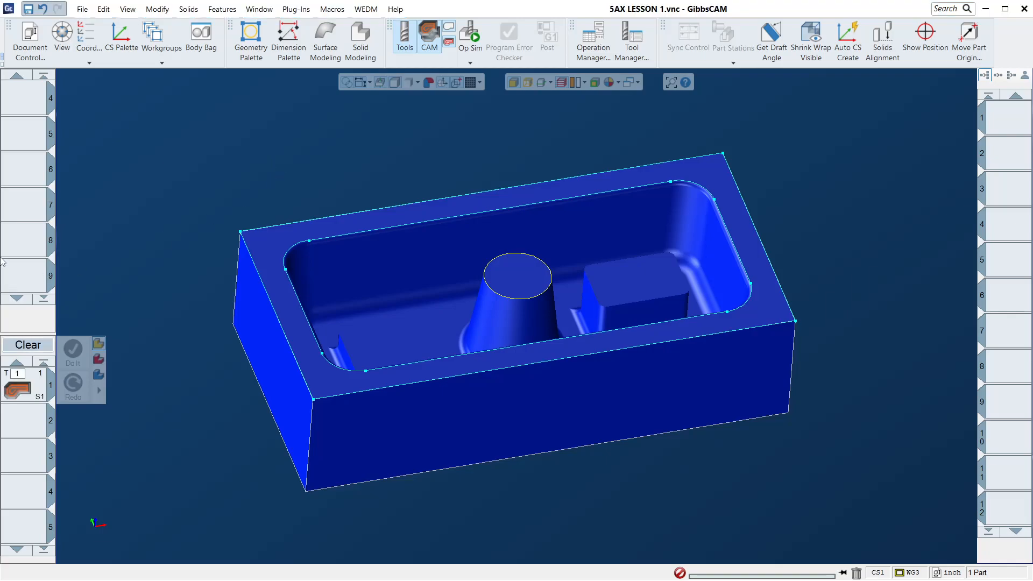
# - Open the loaded face mill process and create its operation on the block's outer top edge
pyautogui.scroll(1, 24, 165)
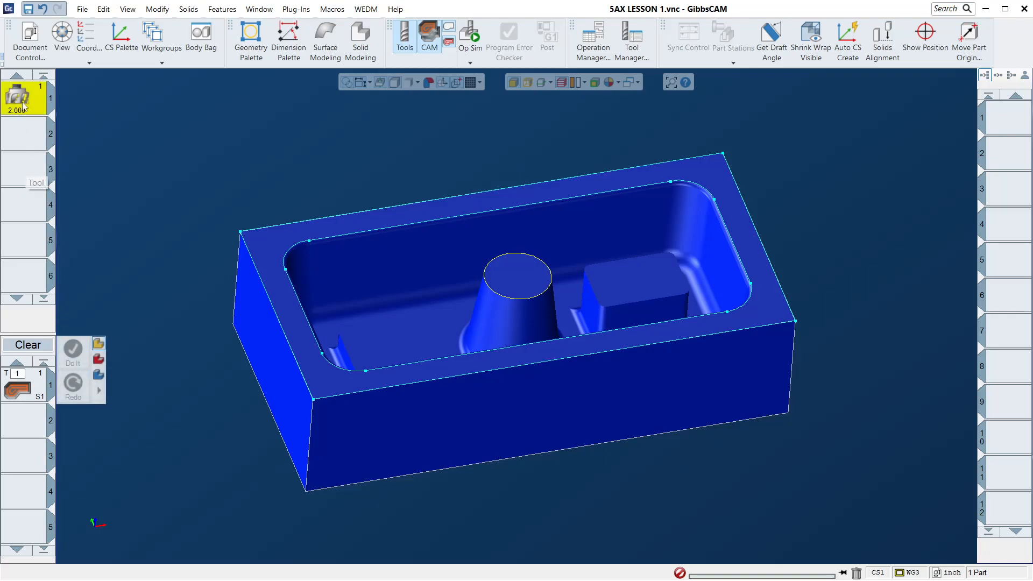
pyautogui.doubleClick(32, 392)
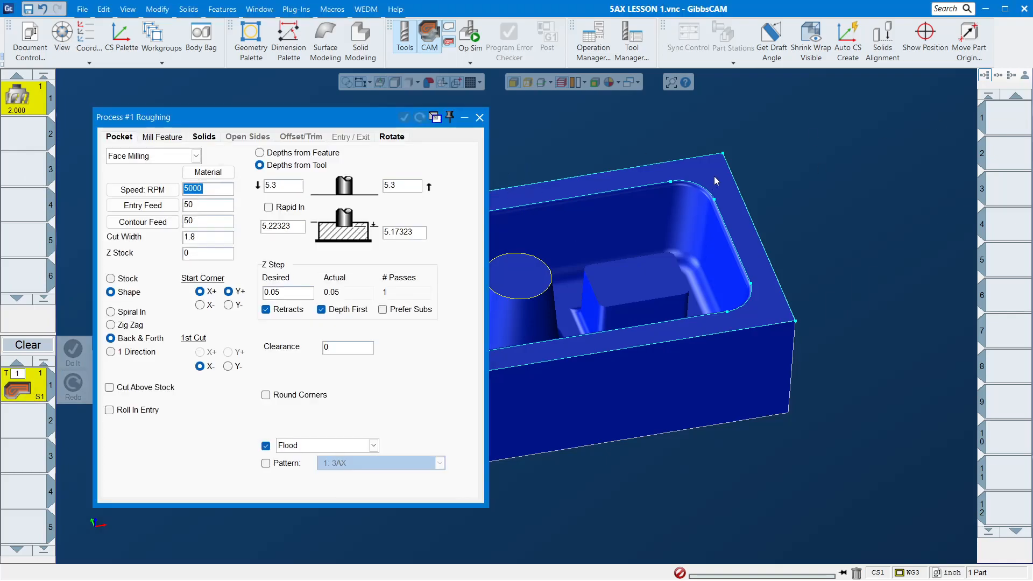
pyautogui.click(729, 171)
pyautogui.doubleClick(730, 167)
pyautogui.click(405, 118)
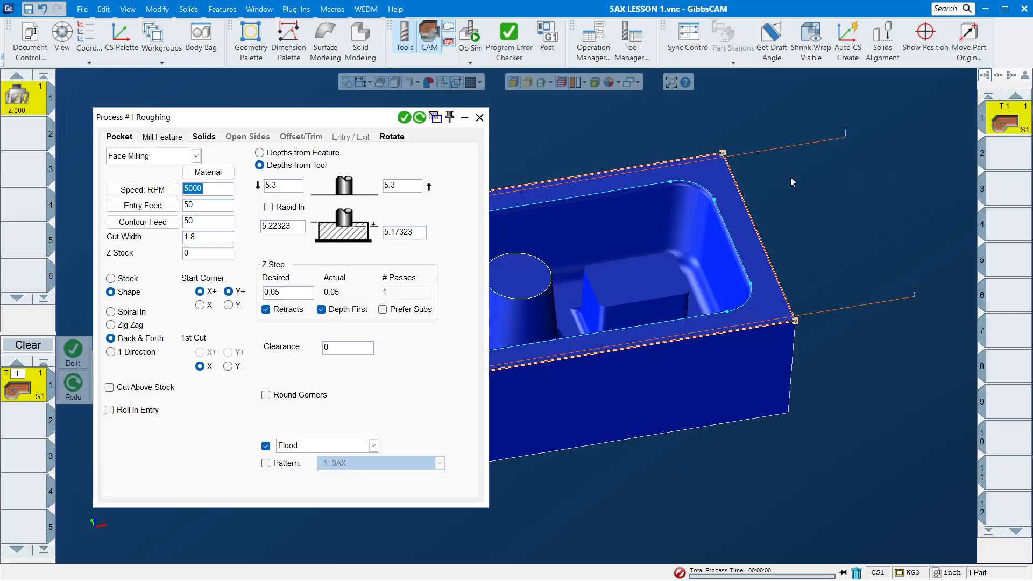
# - Check the face mill process's desired Z step and depth values, and close the process
pyautogui.click(311, 296)
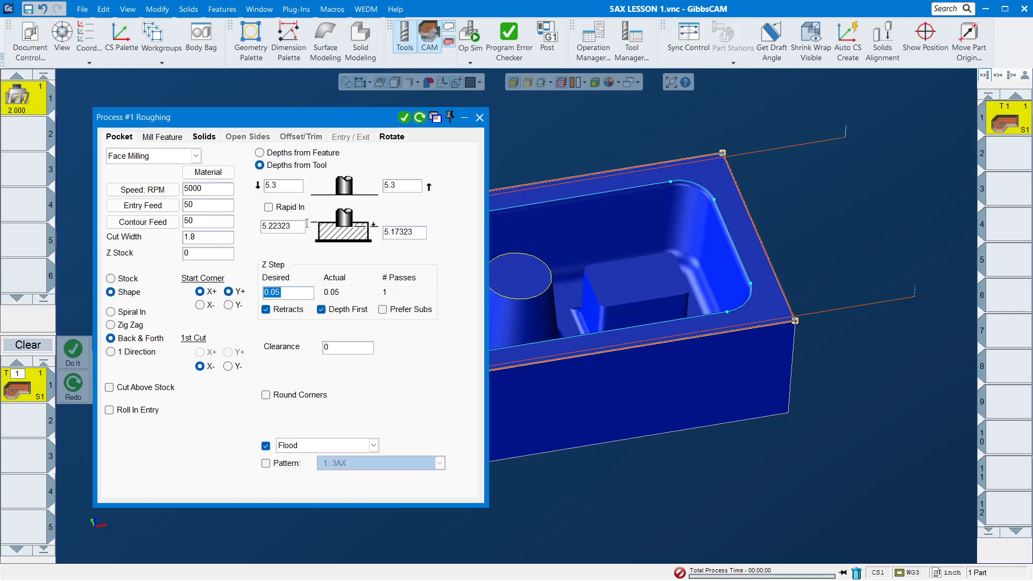
pyautogui.click(399, 231)
pyautogui.click(296, 227)
pyautogui.click(288, 295)
pyautogui.click(479, 118)
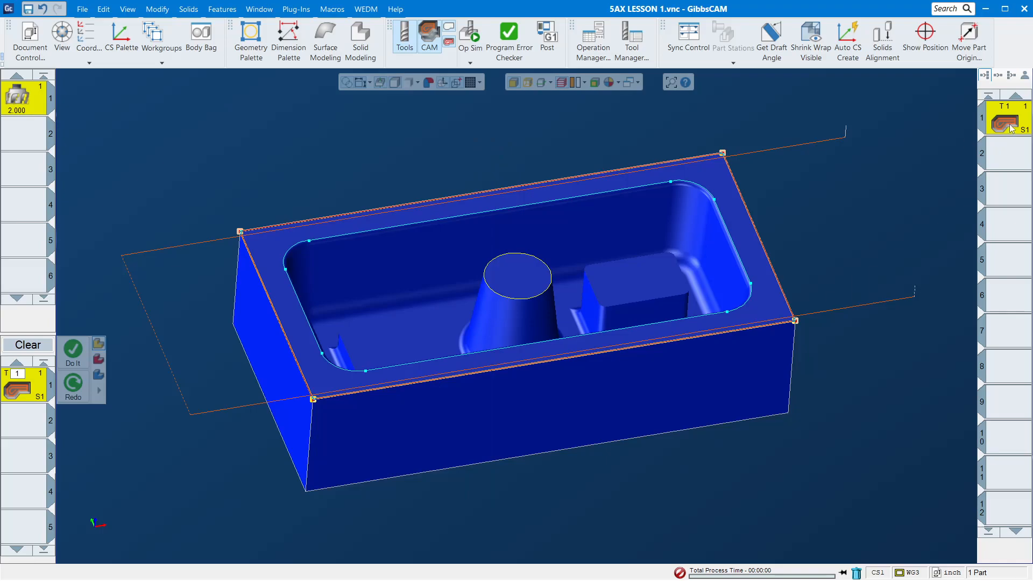
# - Clear the process list and load the saved M5 REAMER.prc2 file from the GIBBCAM PROCESS folder
pyautogui.click(32, 346)
pyautogui.hotkey('ctrl', 'd')
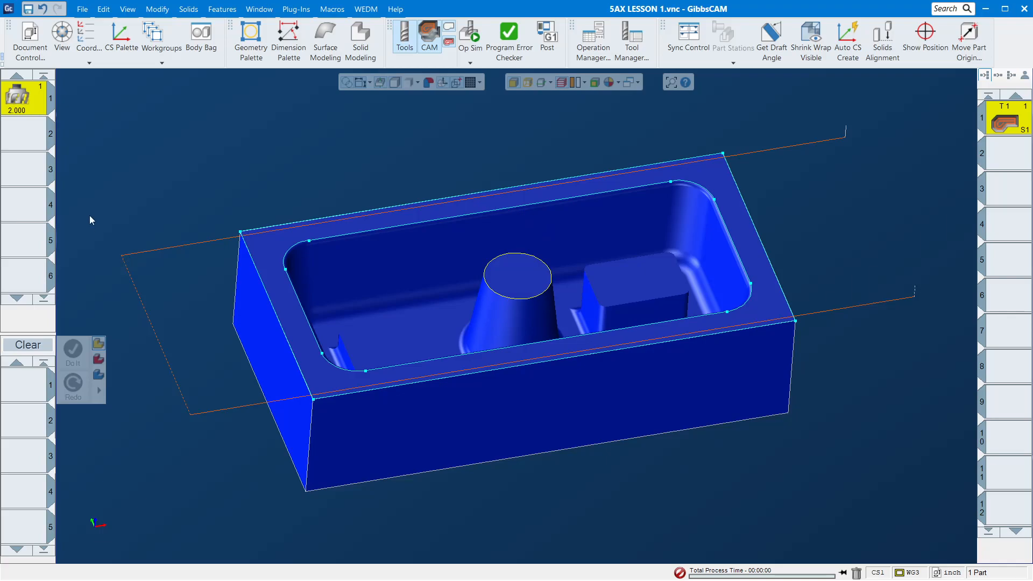
pyautogui.rightClick(30, 385)
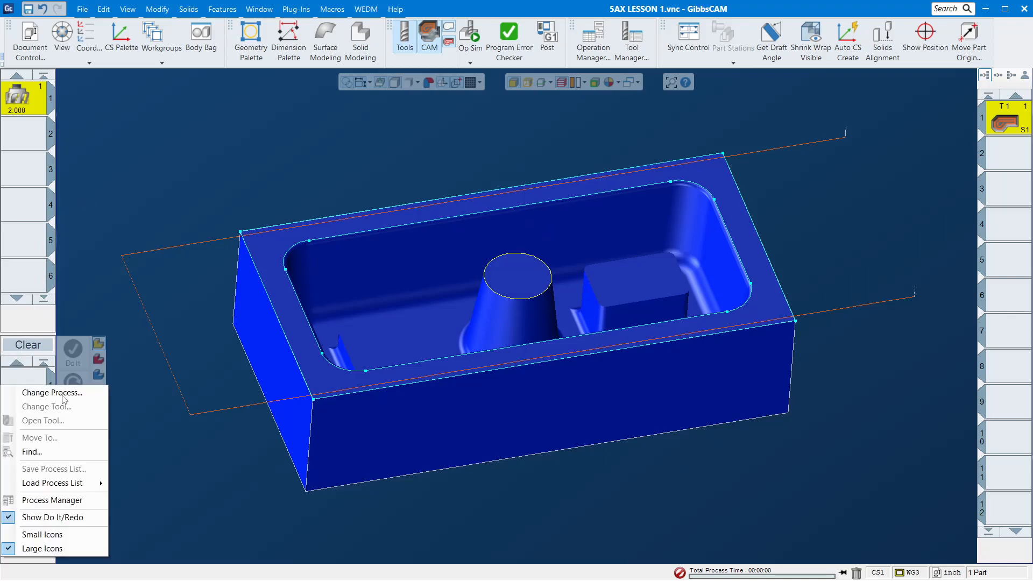
pyautogui.moveTo(68, 481)
pyautogui.click(145, 483)
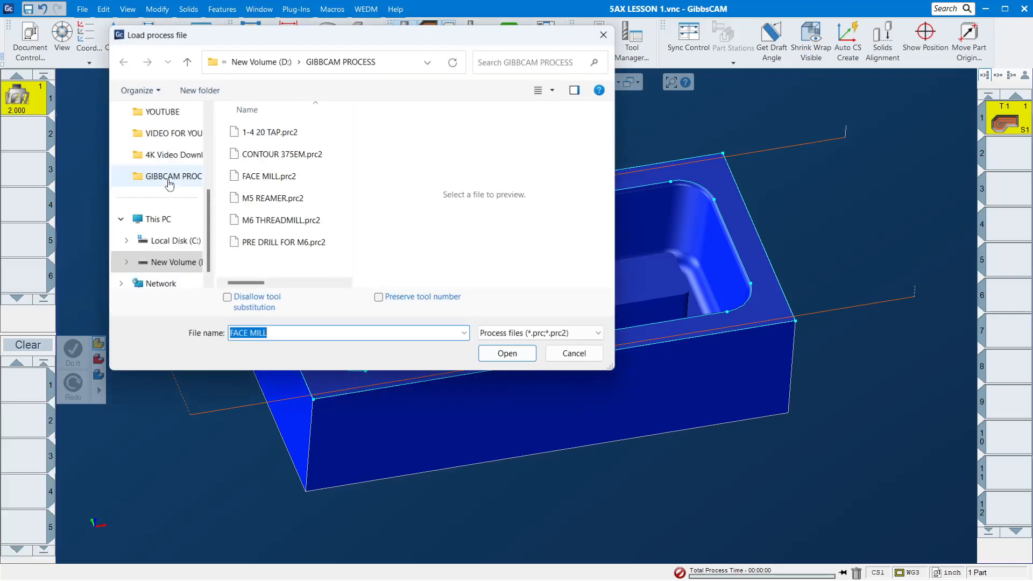
pyautogui.doubleClick(279, 198)
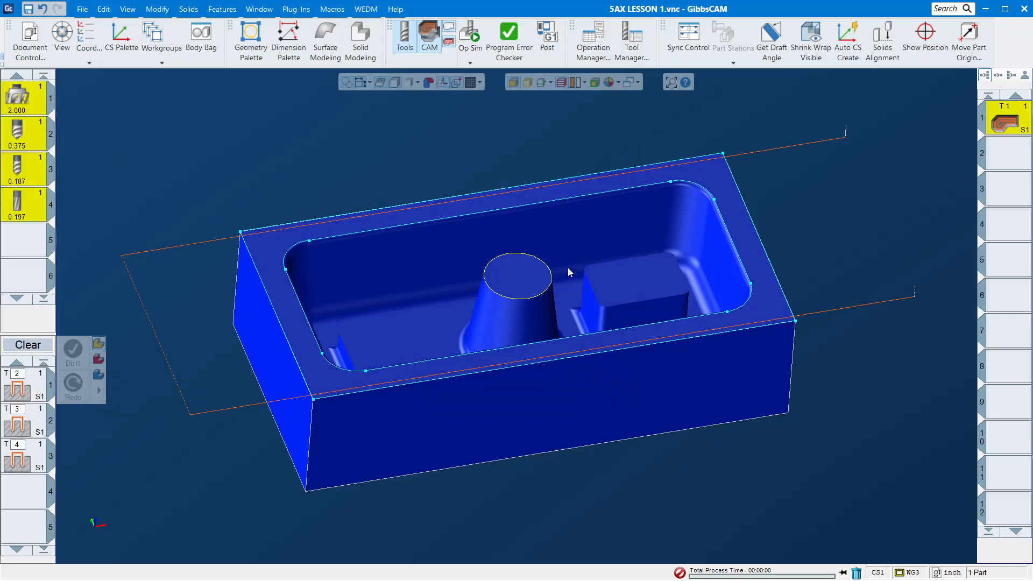
# - Create the M5 reamer hole operations on the circle at the top of the central boss
pyautogui.click(551, 268)
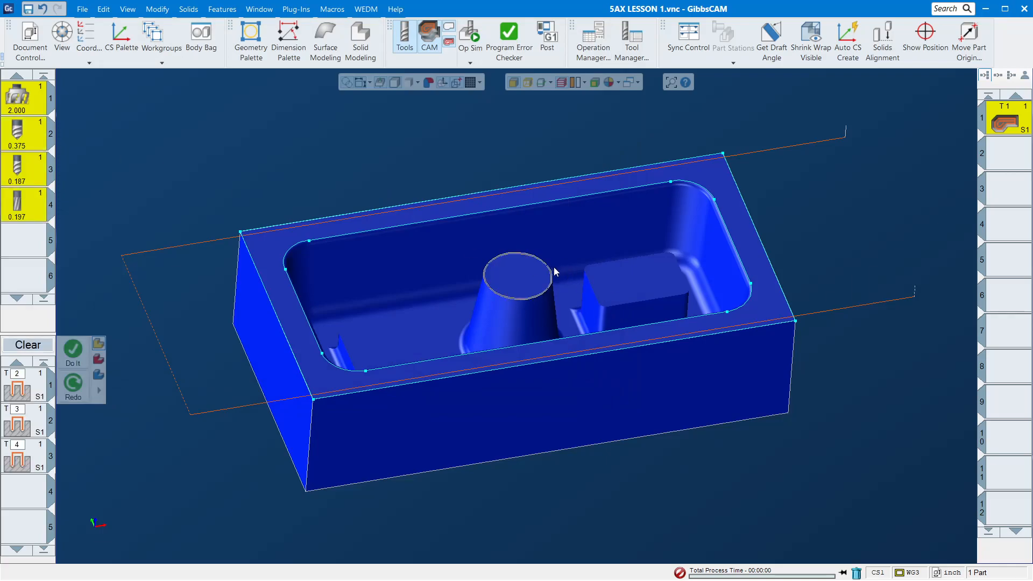
pyautogui.click(73, 352)
pyautogui.click(467, 43)
pyautogui.click(1014, 133)
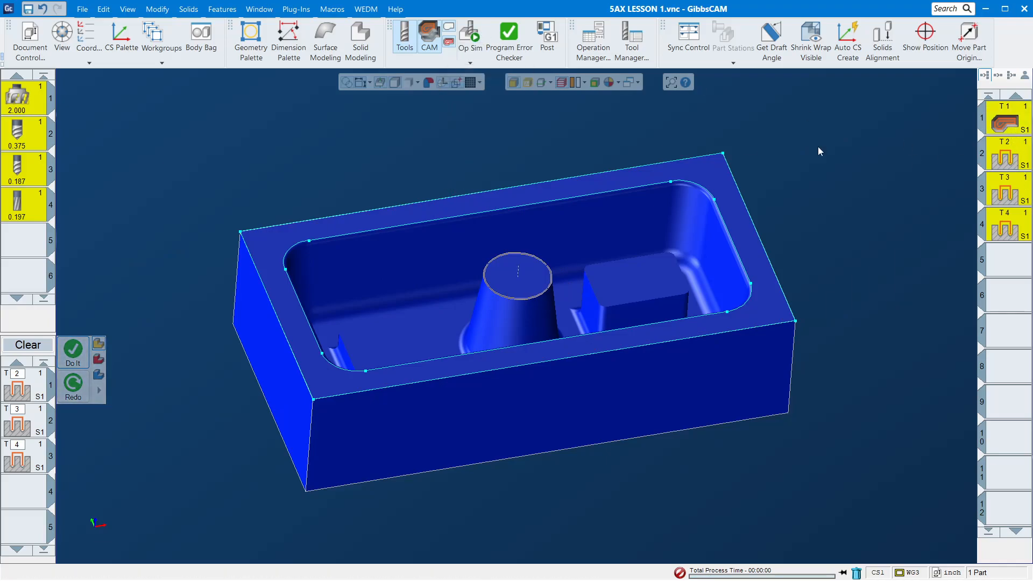
# - Run the Op Sim machining simulation through the face mill and boss-hole operations, and close it
pyautogui.click(469, 34)
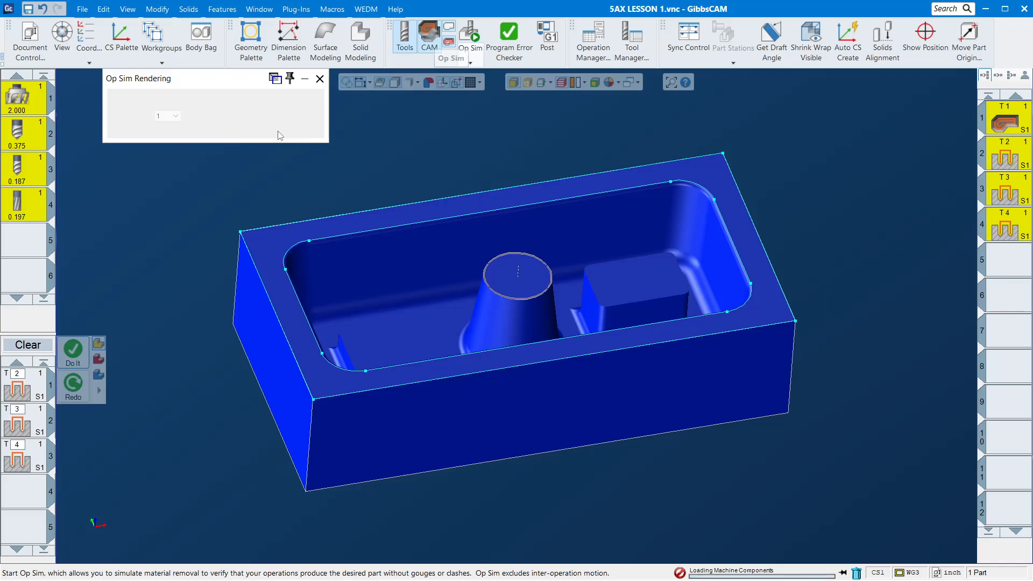
pyautogui.click(263, 117)
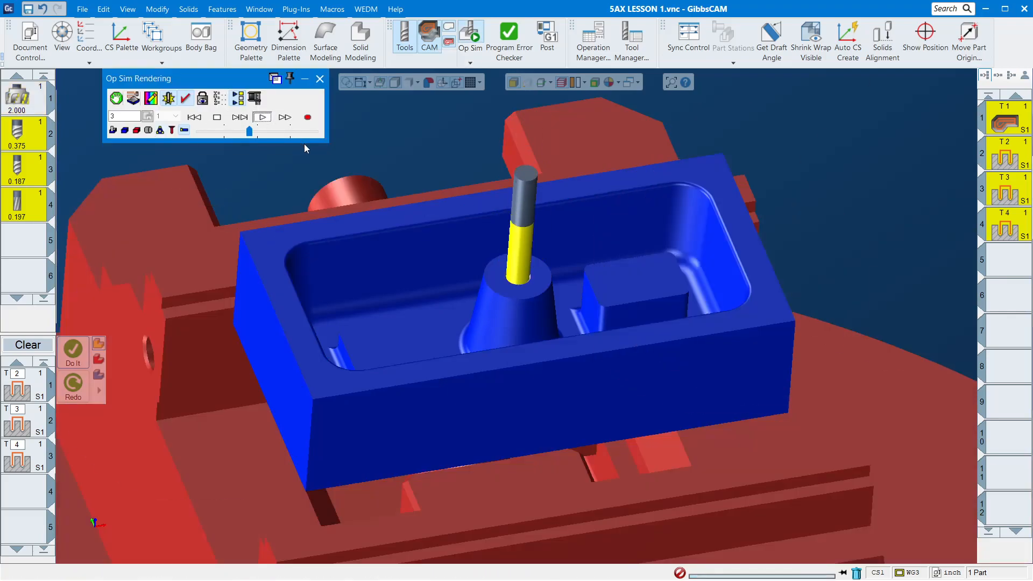
pyautogui.moveTo(645, 225); pyautogui.dragTo(711, 306, button='middle')
pyautogui.click(320, 79)
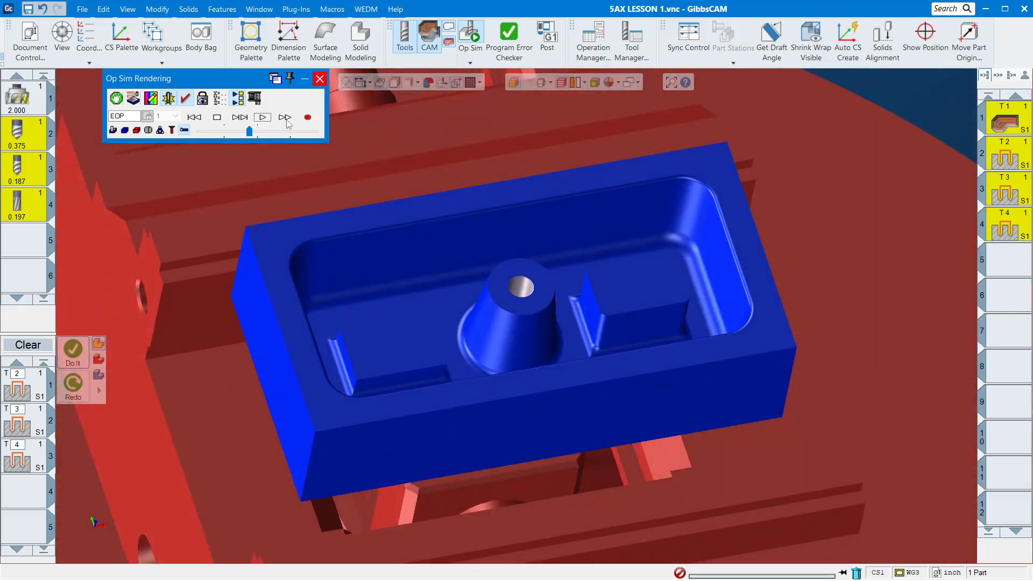
# - Clear the M5 reamer processes from the process list and load the saved CONTOUR 375EM.prc2 file
pyautogui.click(32, 345)
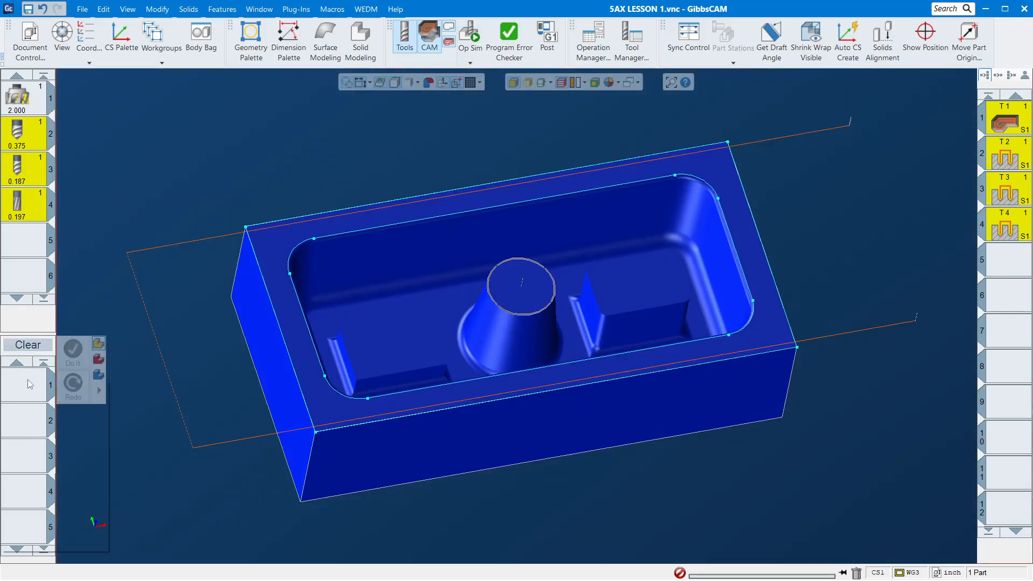
pyautogui.rightClick(30, 381)
pyautogui.click(61, 483)
pyautogui.rightClick(27, 393)
pyautogui.moveTo(79, 490)
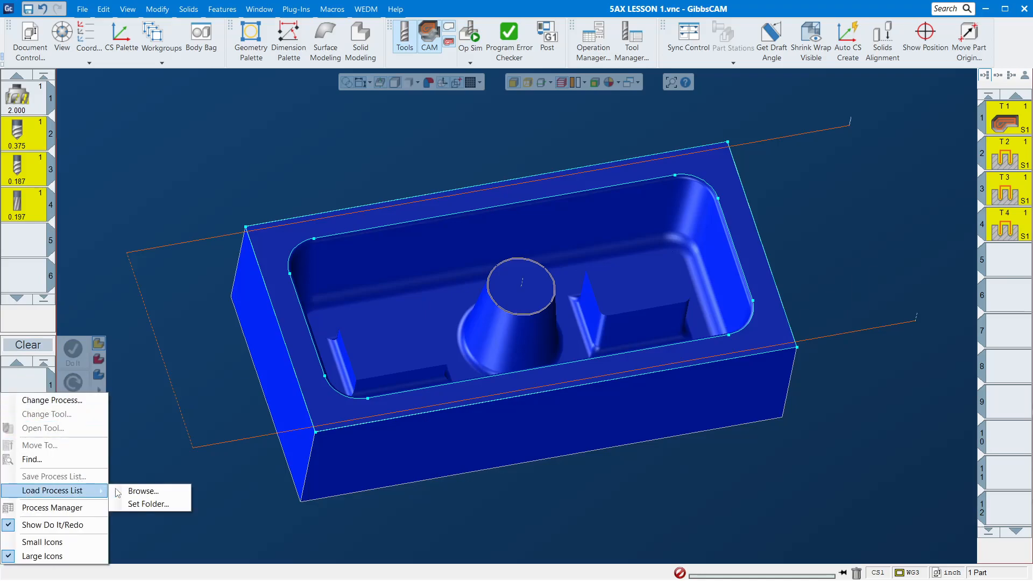
pyautogui.click(143, 490)
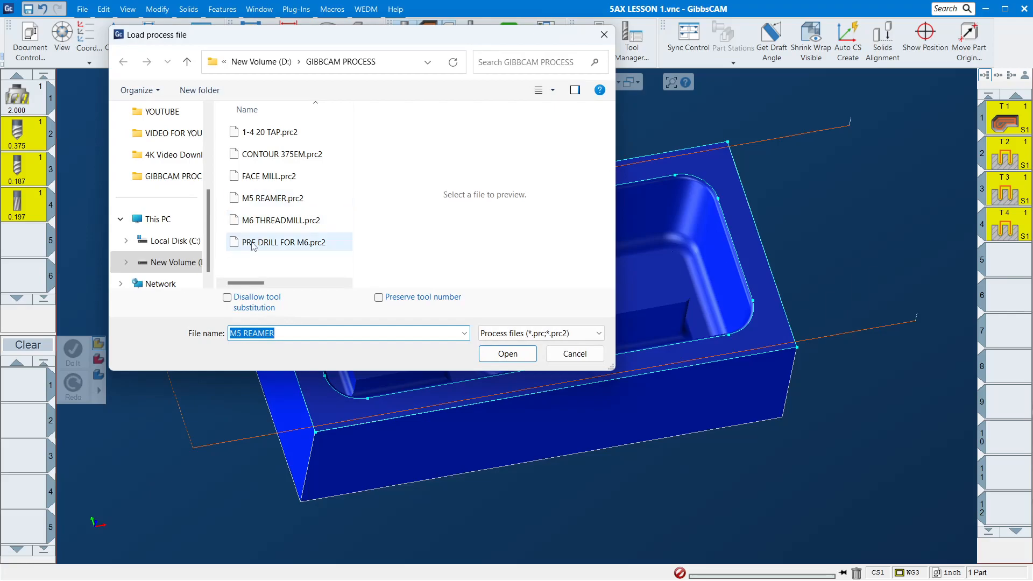
pyautogui.doubleClick(269, 155)
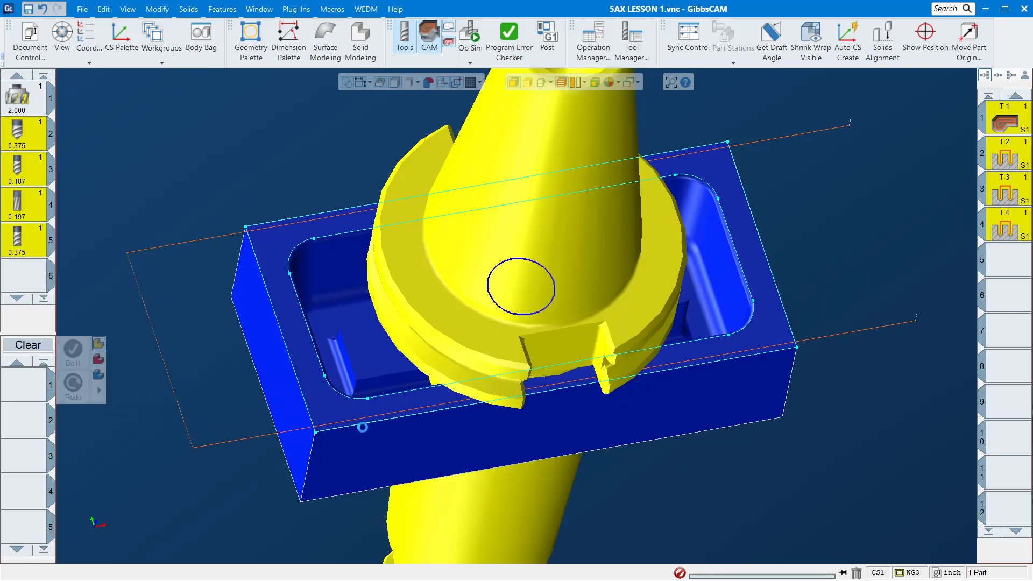
# - Put the large yellow tool holder body loaded with the contour process into the Body Bag
pyautogui.scroll(-3, 528, 253)
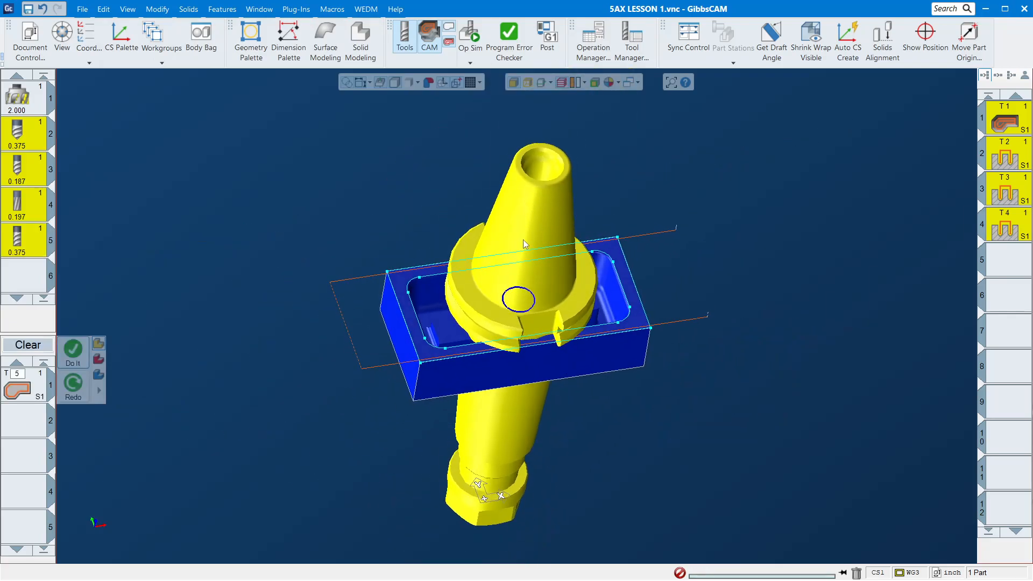
pyautogui.moveTo(525, 249); pyautogui.dragTo(501, 152, button='middle')
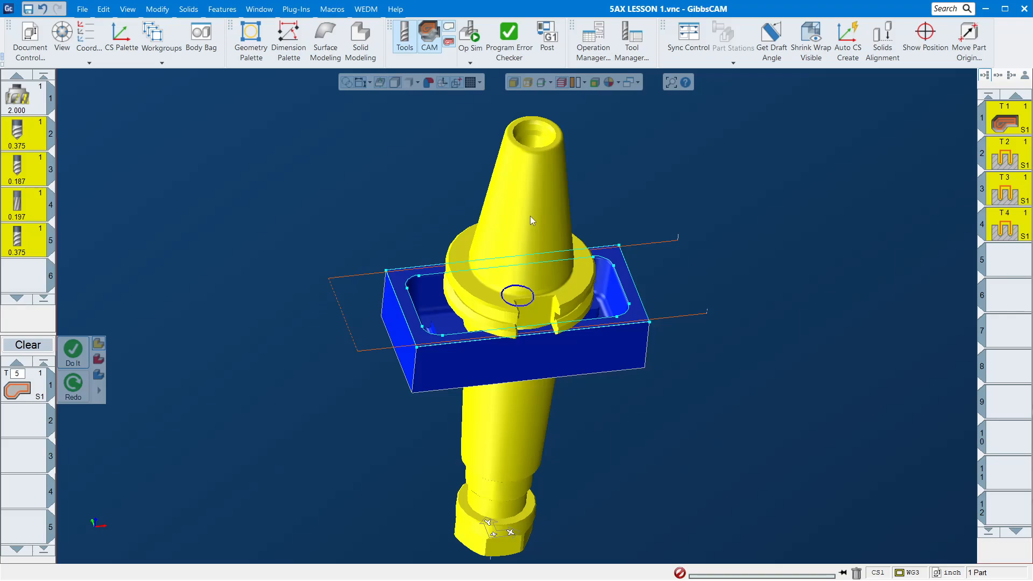
pyautogui.scroll(-6, 531, 215)
pyautogui.scroll(5, 519, 388)
pyautogui.moveTo(508, 395); pyautogui.dragTo(674, 264, button='middle')
pyautogui.scroll(-3, 453, 336)
pyautogui.scroll(1, 500, 381)
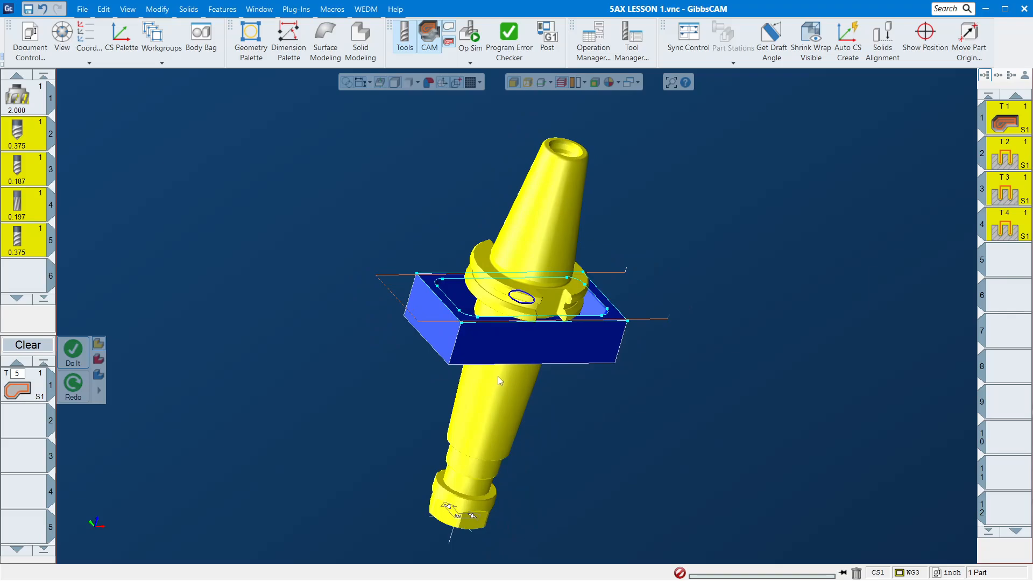
pyautogui.doubleClick(547, 225)
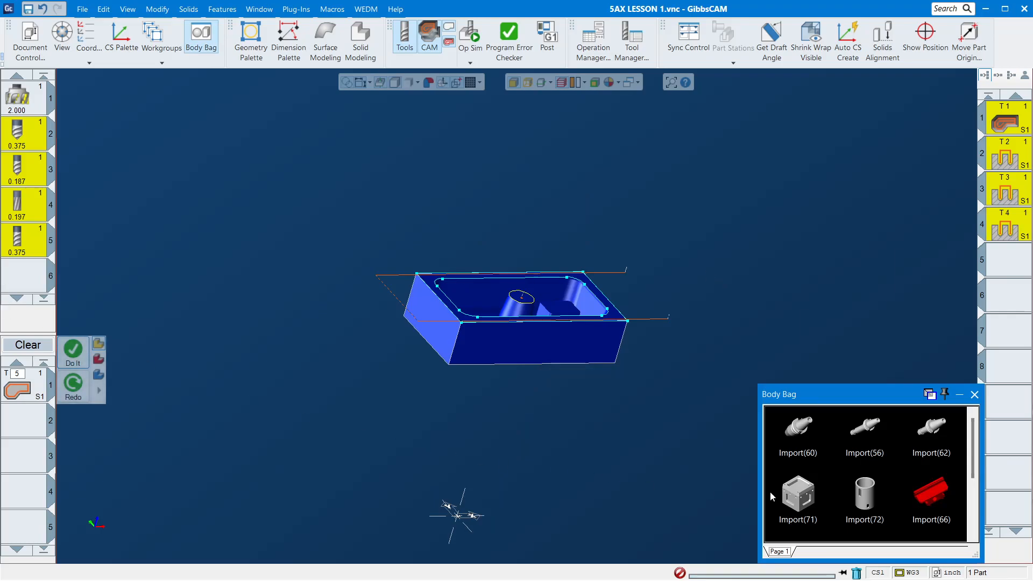
# - Create the contour operation with the 0.375 end mill on the block's outer top edge
pyautogui.scroll(2, 225, 428)
pyautogui.moveTo(509, 279); pyautogui.dragTo(382, 427, button='middle')
pyautogui.scroll(3, 417, 360)
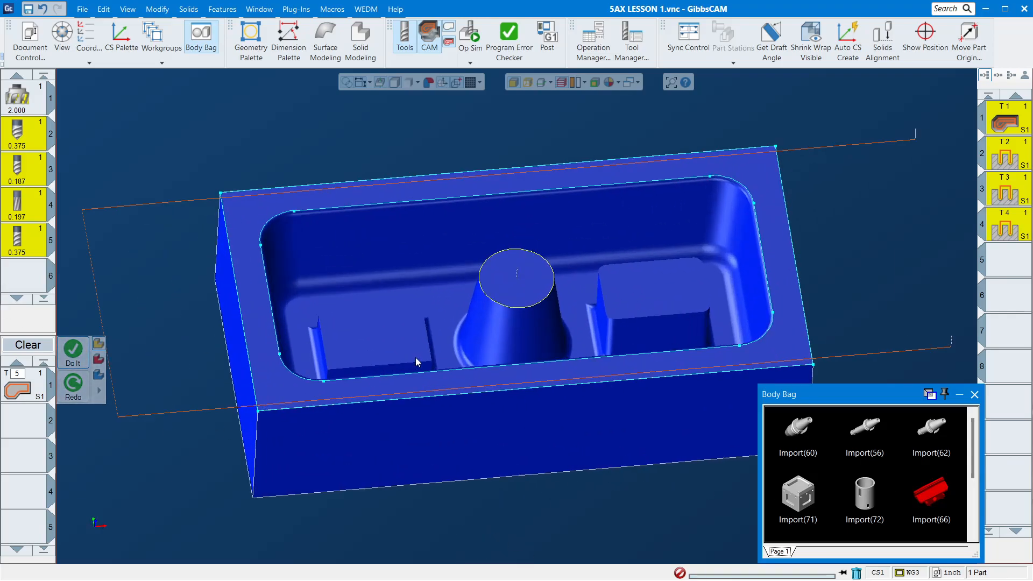
pyautogui.click(333, 407)
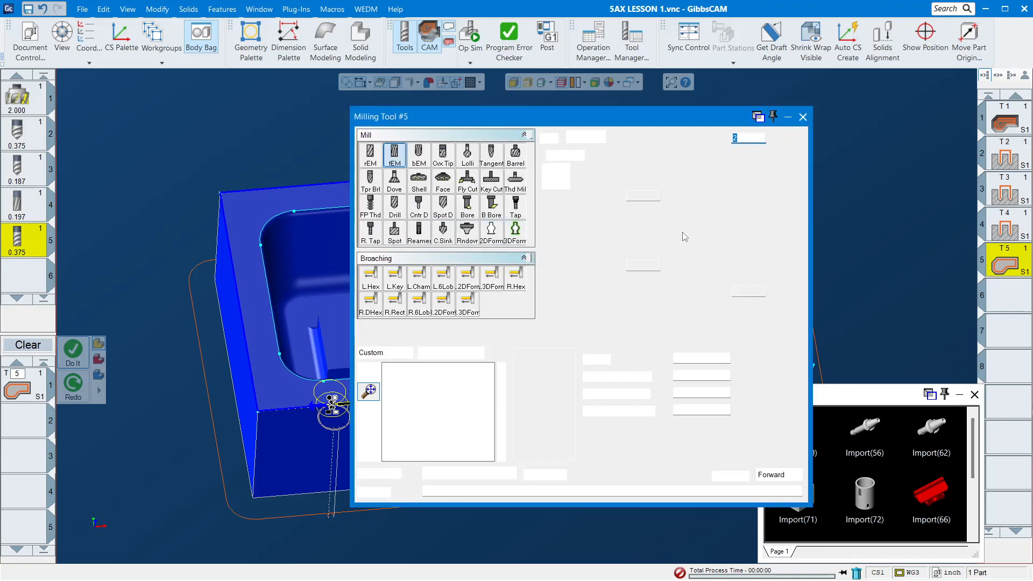
# - Check the contour end mill's length out of holder and deselect the block's outer edge
pyautogui.click(694, 376)
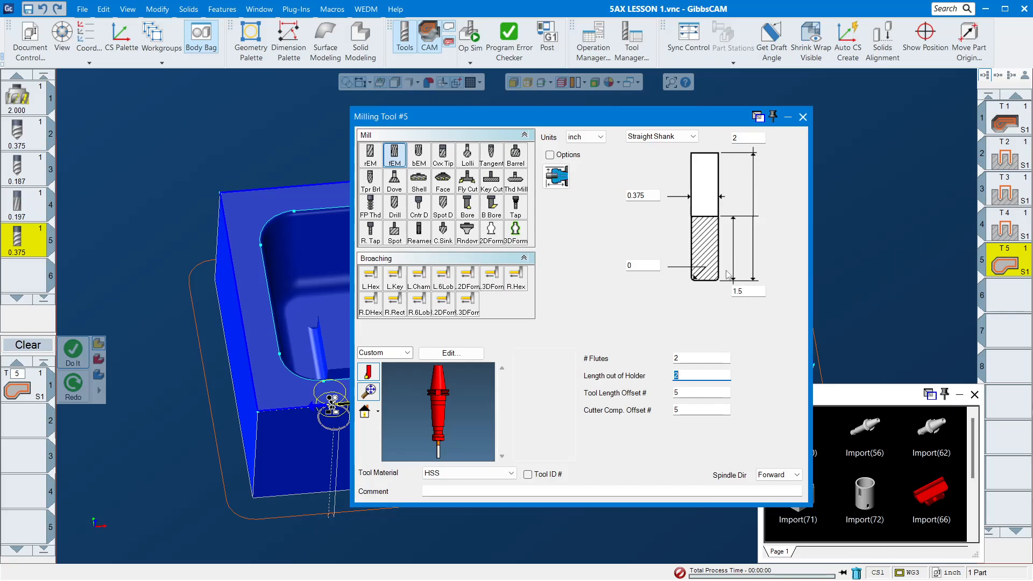
pyautogui.click(803, 116)
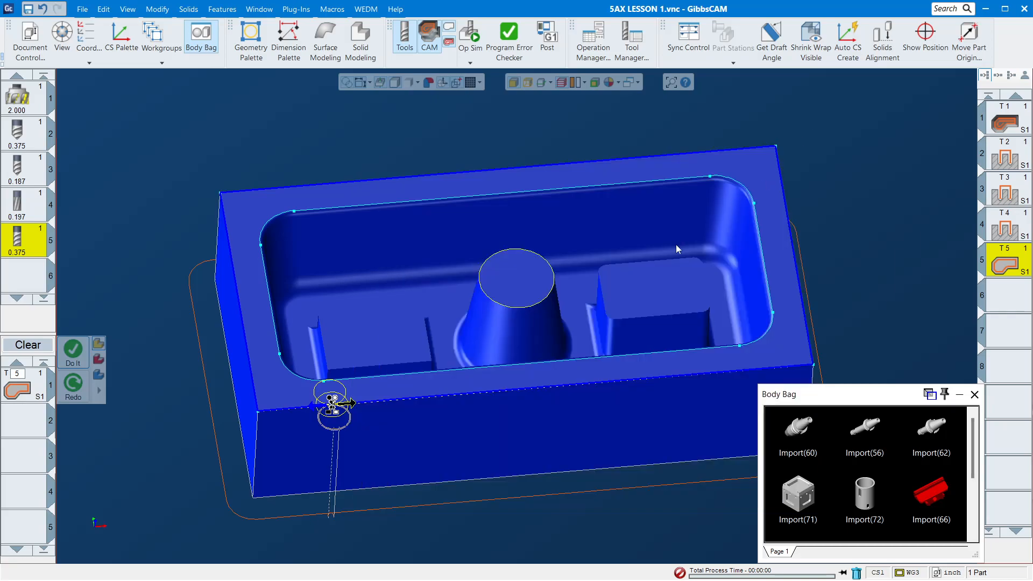
pyautogui.click(134, 153)
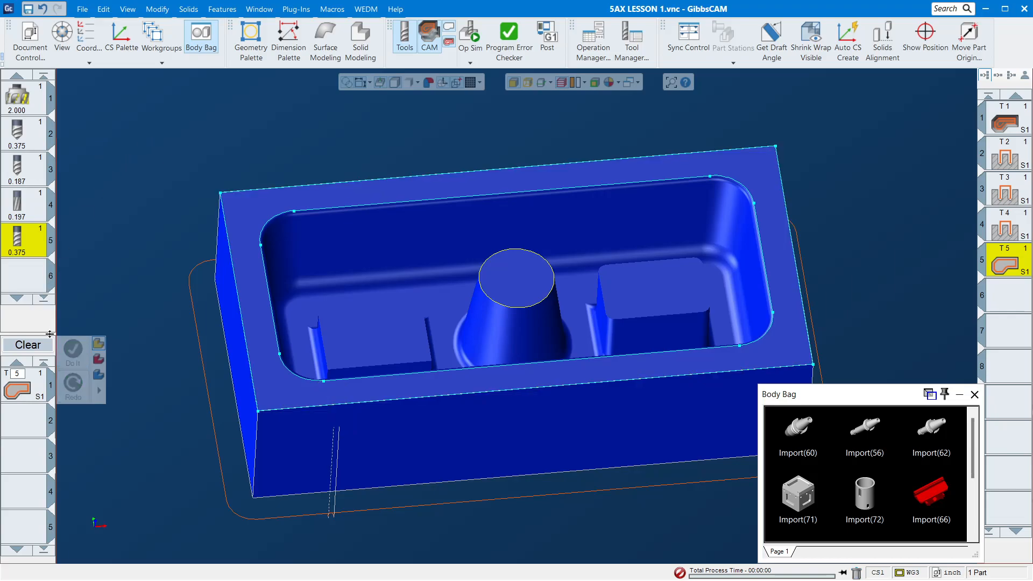
pyautogui.click(974, 394)
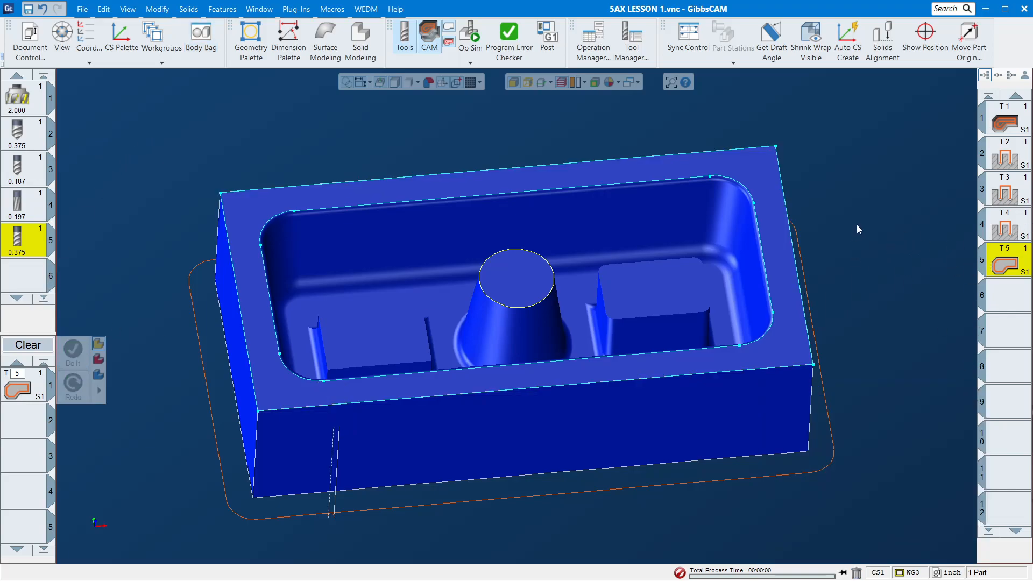
pyautogui.moveTo(399, 236); pyautogui.dragTo(369, 310, button='middle')
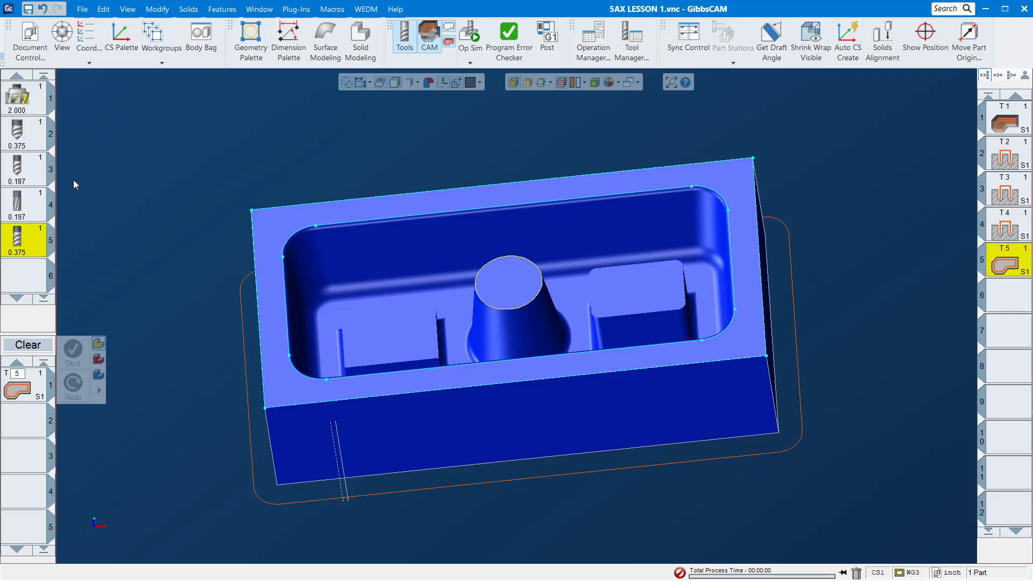
pyautogui.click(535, 265)
pyautogui.click(446, 152)
# - Clear the contour process from the process list and load the saved 1-4 20 TAP.prc2 file
pyautogui.click(37, 349)
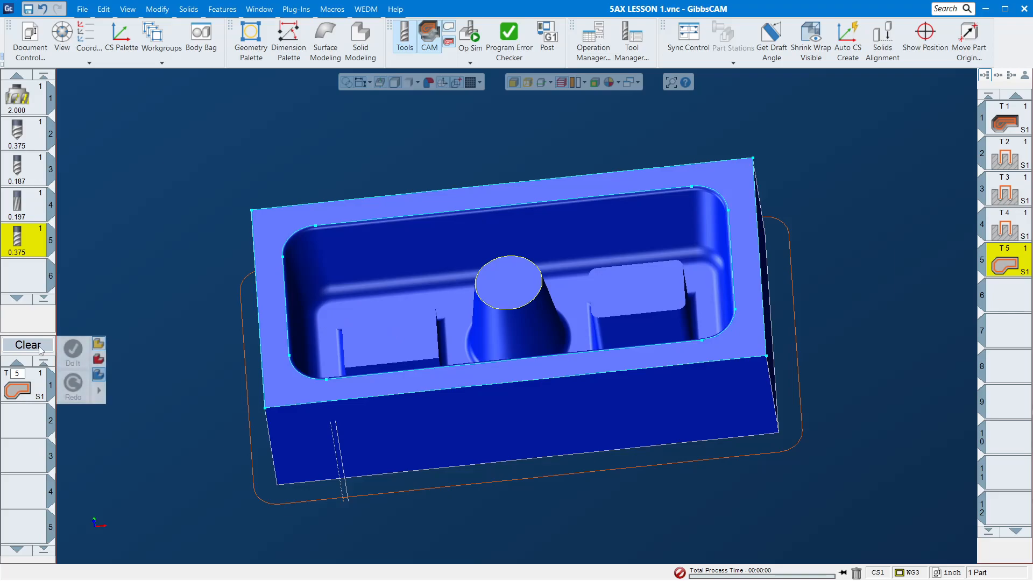
pyautogui.rightClick(25, 383)
pyautogui.moveTo(54, 480)
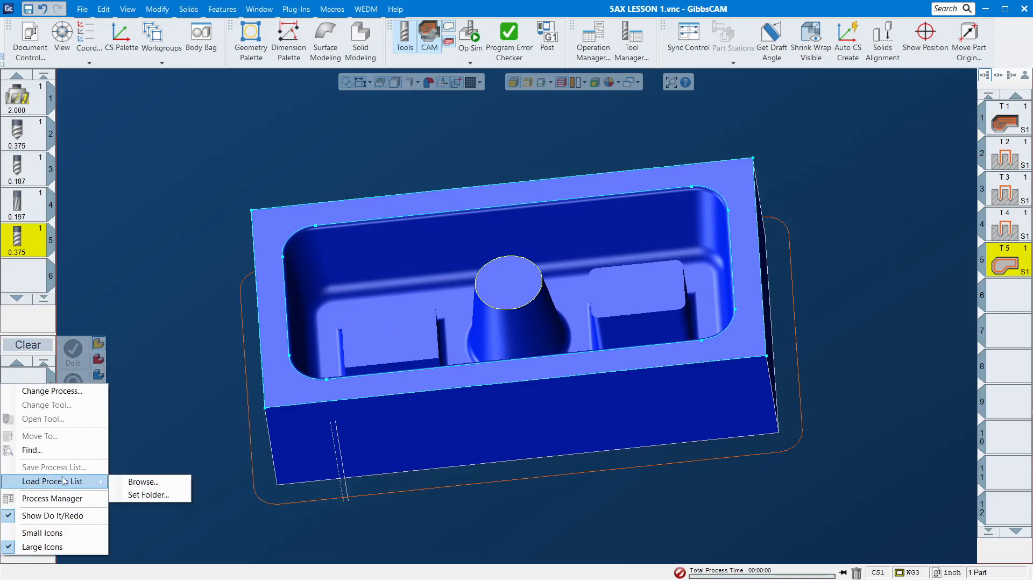
pyautogui.click(123, 481)
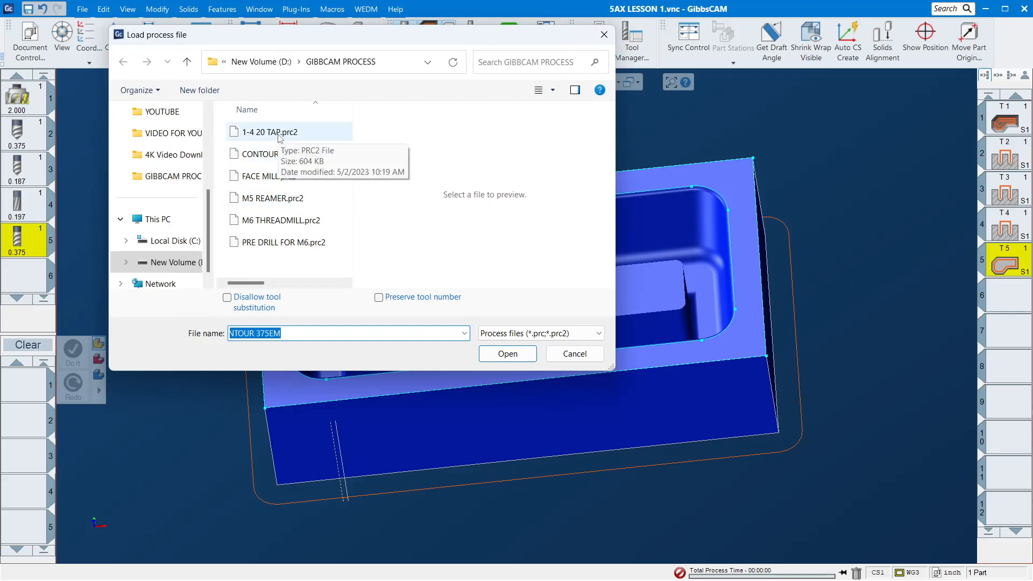
pyautogui.doubleClick(280, 132)
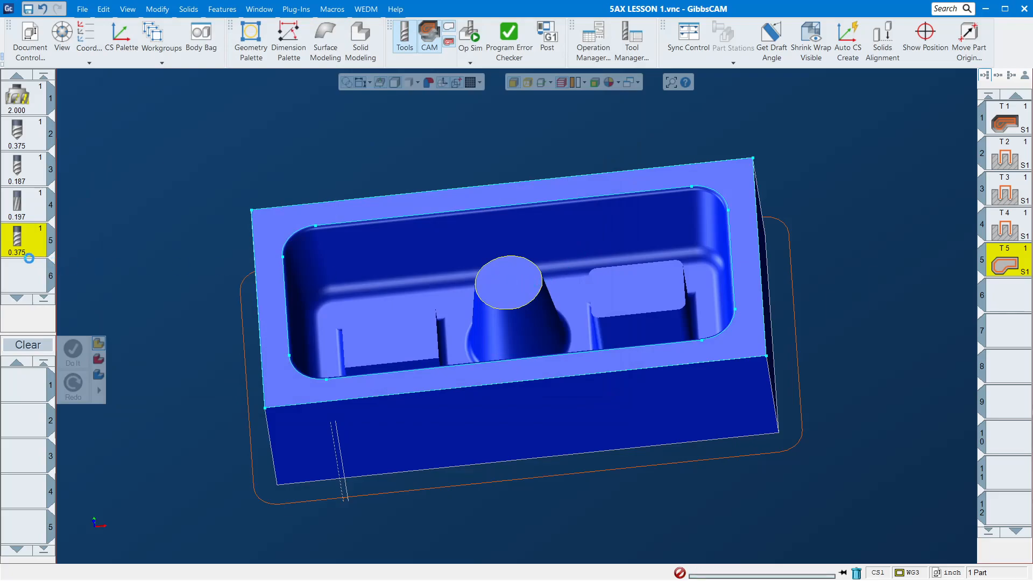
# - Put the newly loaded tool holder body into the Body Bag and create the 1-4 20 tap operations on the boss's top circle
pyautogui.scroll(-3, 578, 264)
pyautogui.moveTo(544, 328); pyautogui.dragTo(736, 219, button='middle')
pyautogui.doubleClick(559, 279)
pyautogui.click(544, 294)
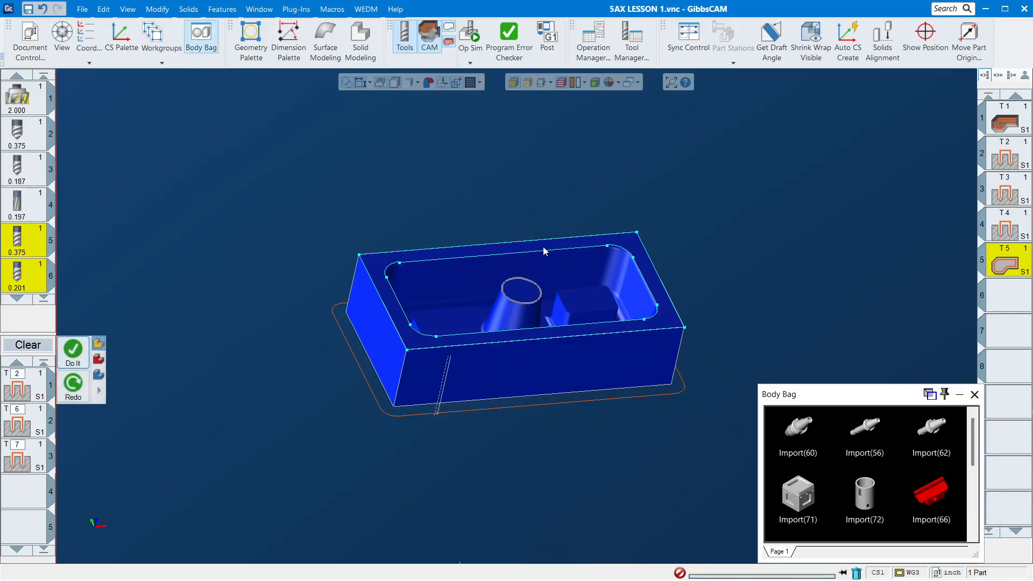
pyautogui.press('Return')
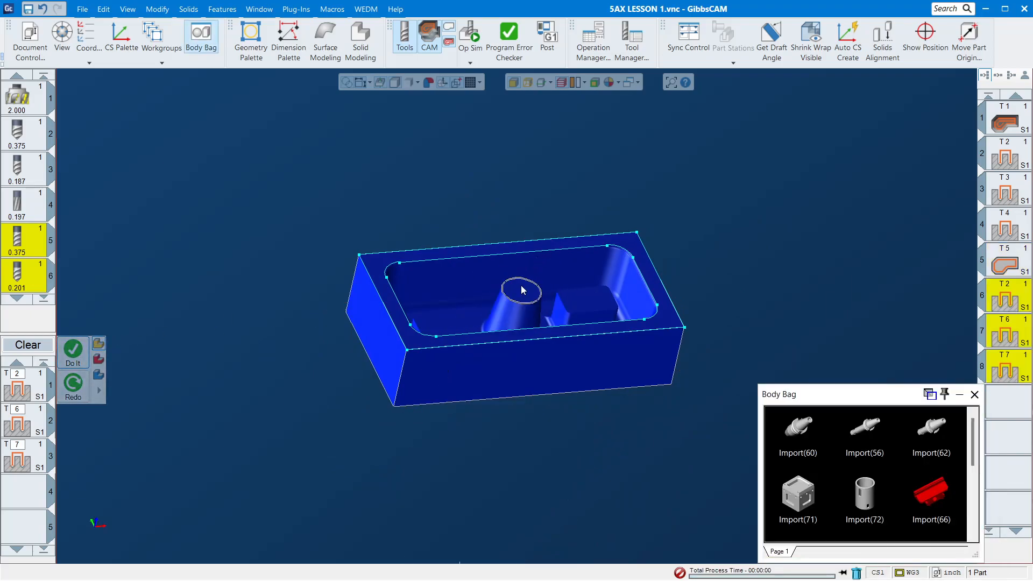
# - Open the 0.201 drill process, review its full-diameter depth against the boss and raised pad, and close its settings
pyautogui.moveTo(532, 250); pyautogui.dragTo(435, 311, button='middle')
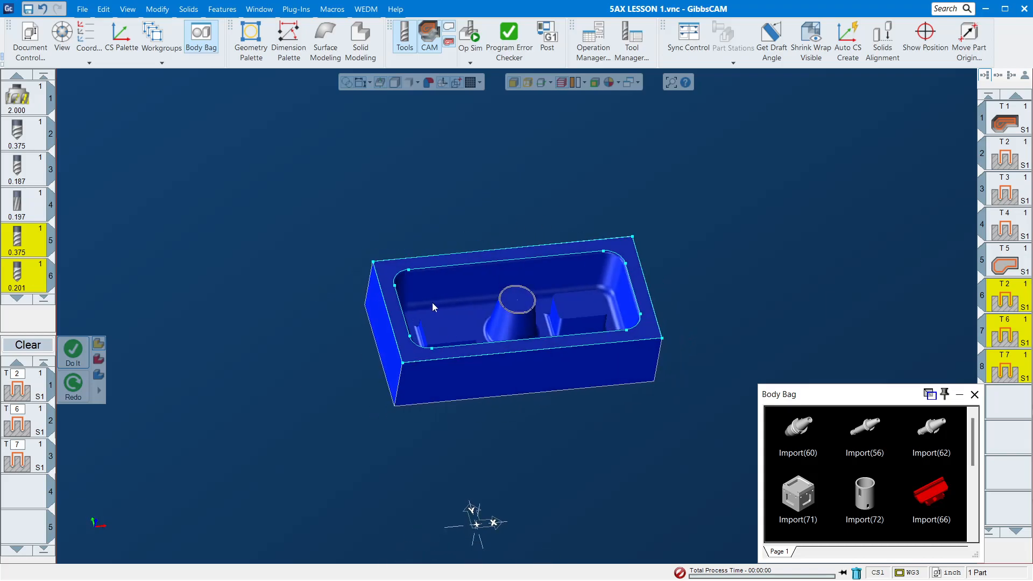
pyautogui.moveTo(283, 174); pyautogui.dragTo(970, 557)
pyautogui.moveTo(368, 220); pyautogui.dragTo(225, 201, button='middle')
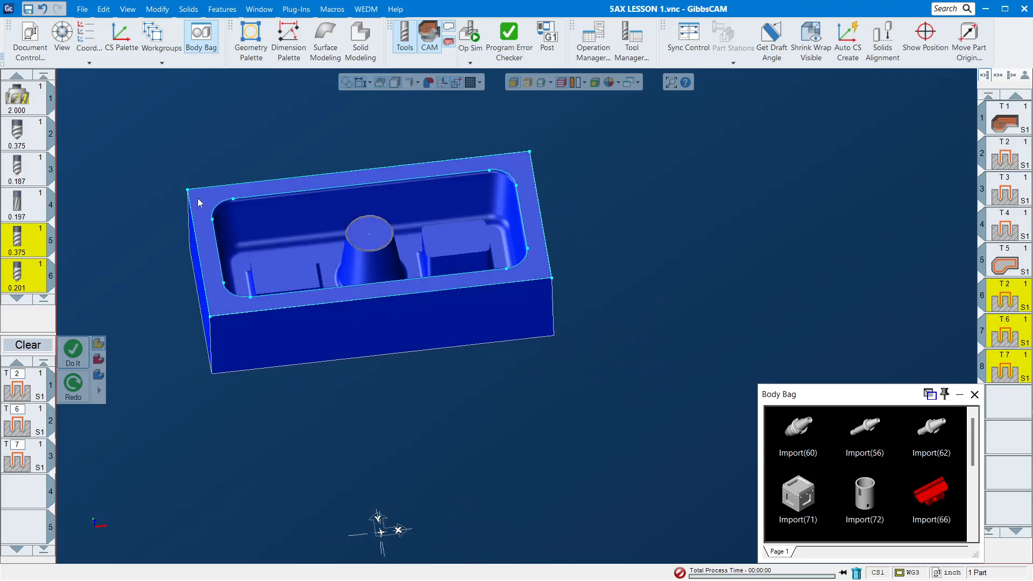
pyautogui.moveTo(165, 153); pyautogui.dragTo(570, 376)
pyautogui.scroll(-4, 444, 277)
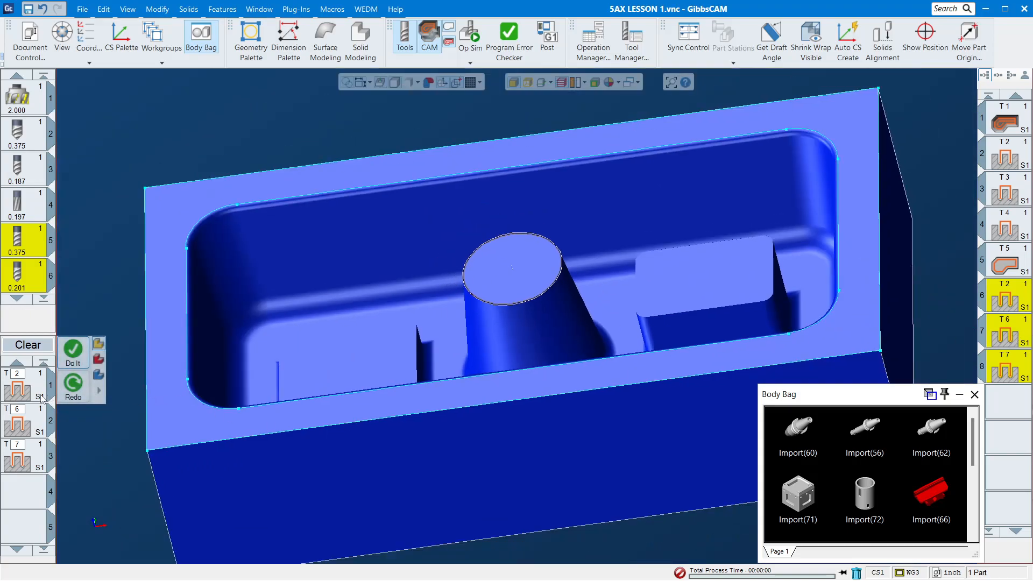
pyautogui.click(28, 422)
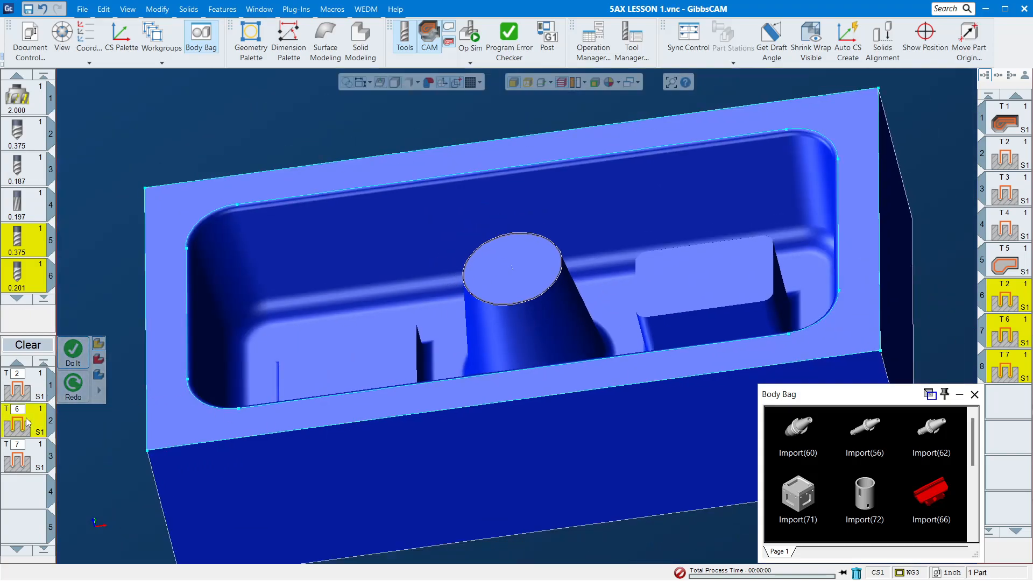
pyautogui.doubleClick(27, 422)
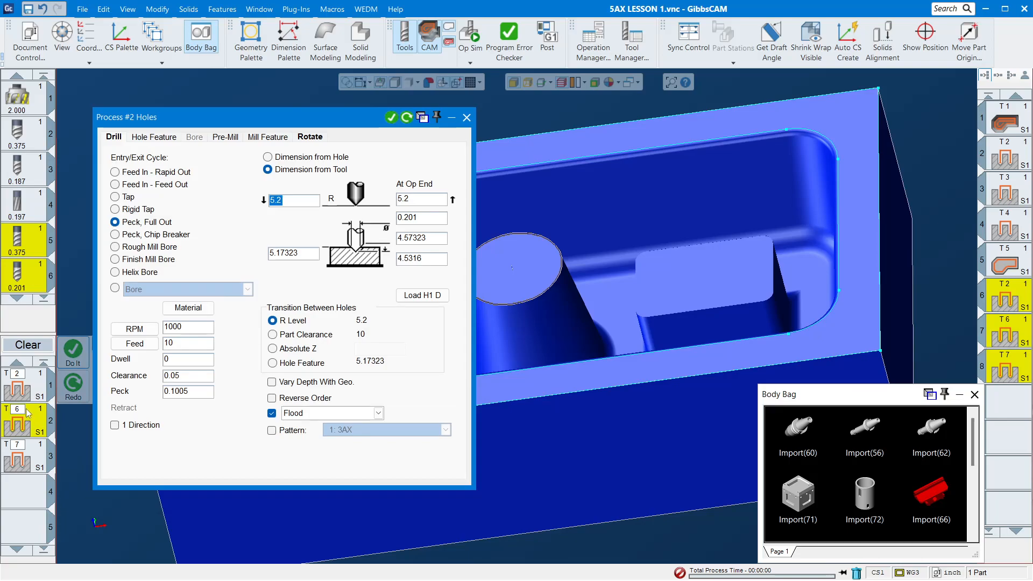
pyautogui.click(437, 238)
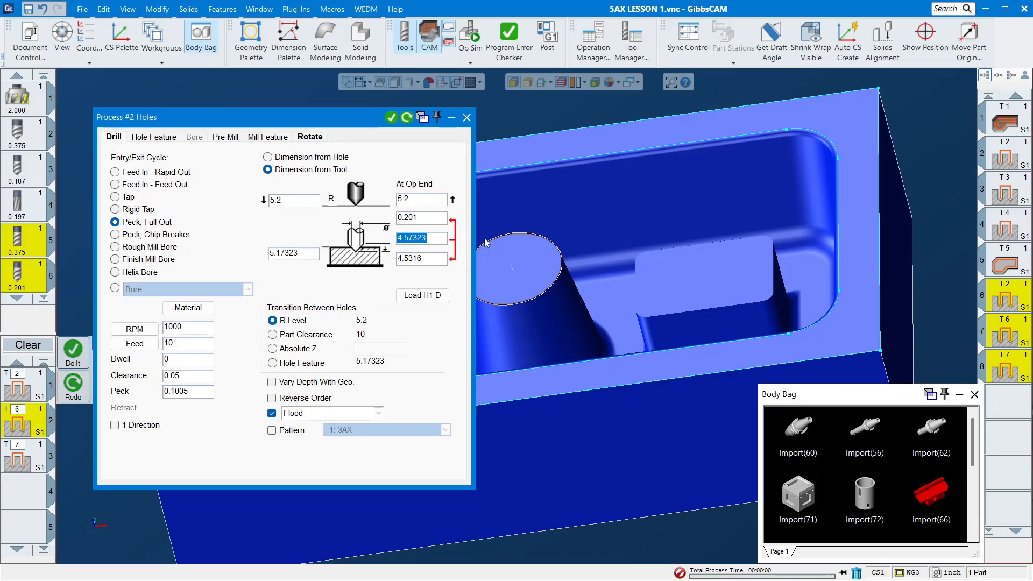
pyautogui.scroll(-2, 499, 262)
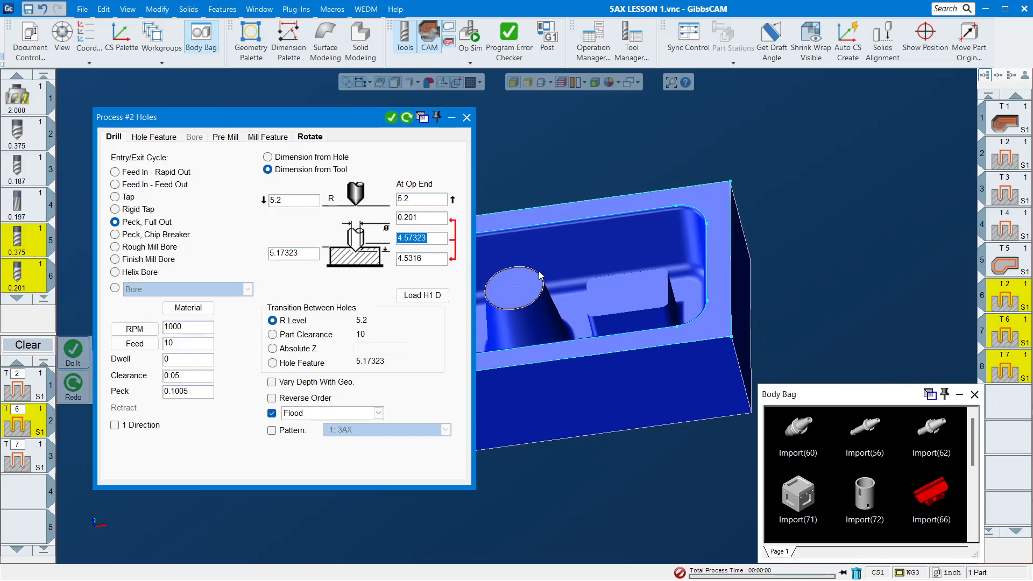
pyautogui.click(622, 292)
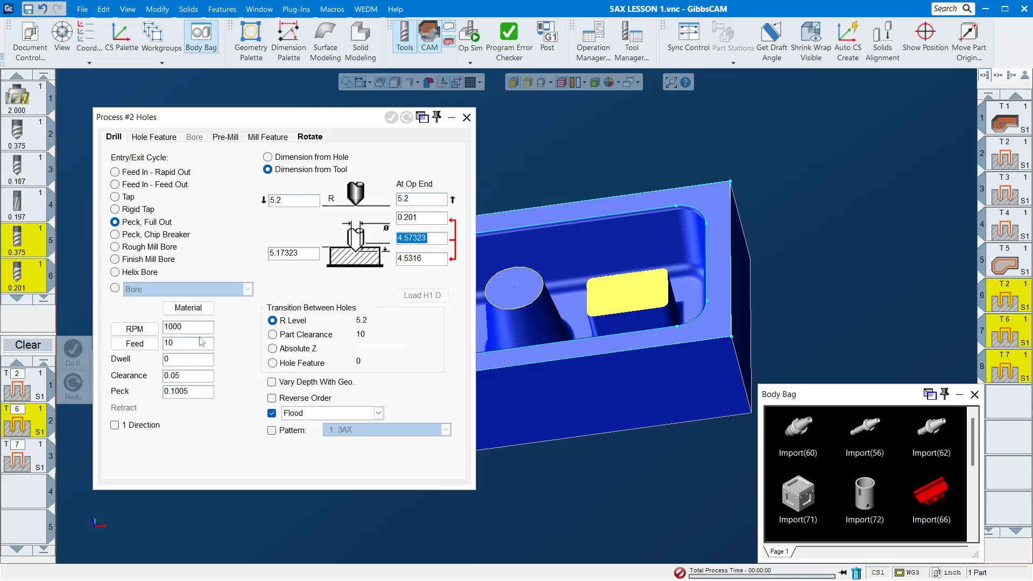
pyautogui.click(467, 118)
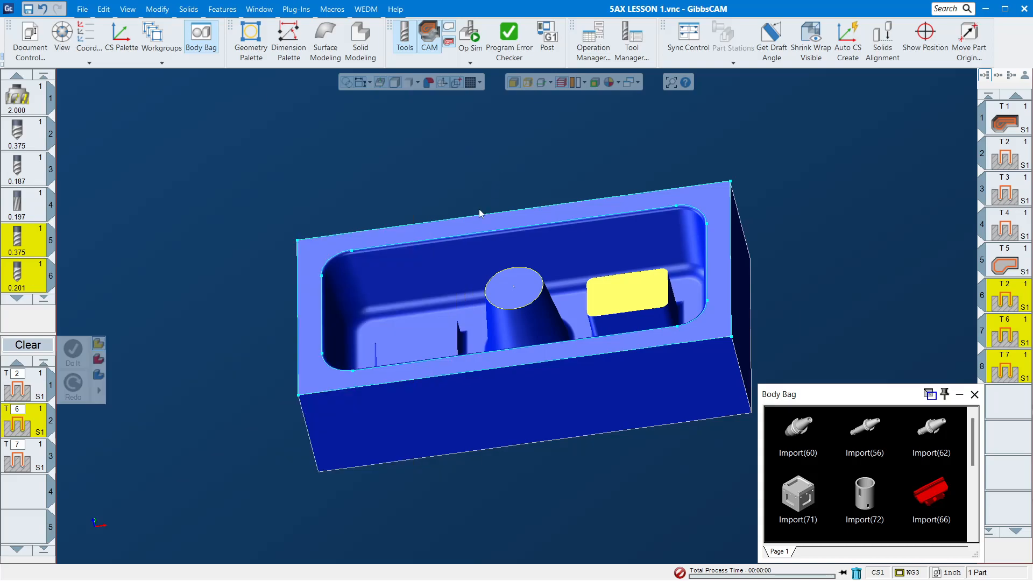
# - Deselect the raised pad's top face and clear the loaded tap processes from the process list
pyautogui.scroll(3, 424, 270)
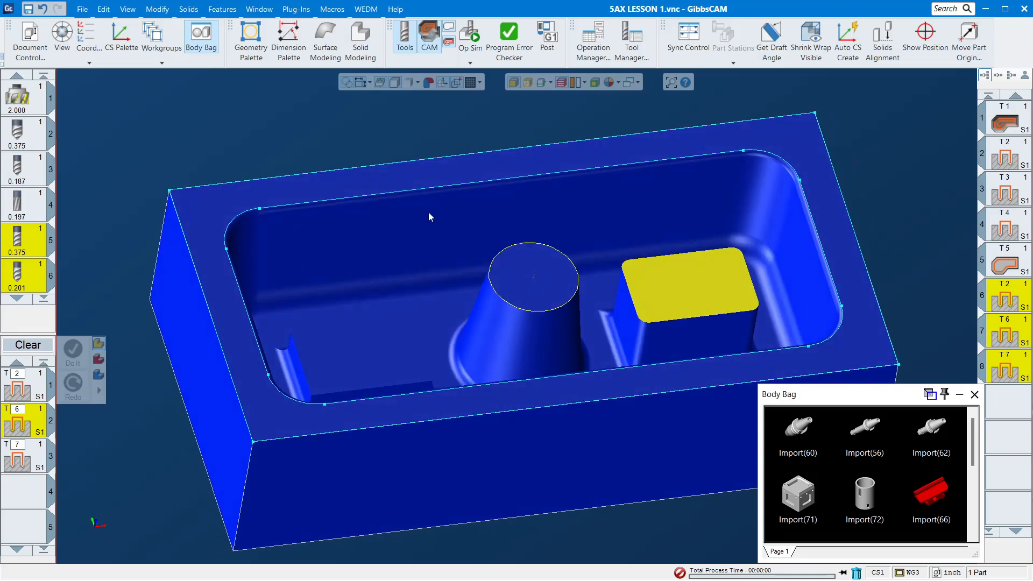
pyautogui.click(330, 173)
pyautogui.click(306, 149)
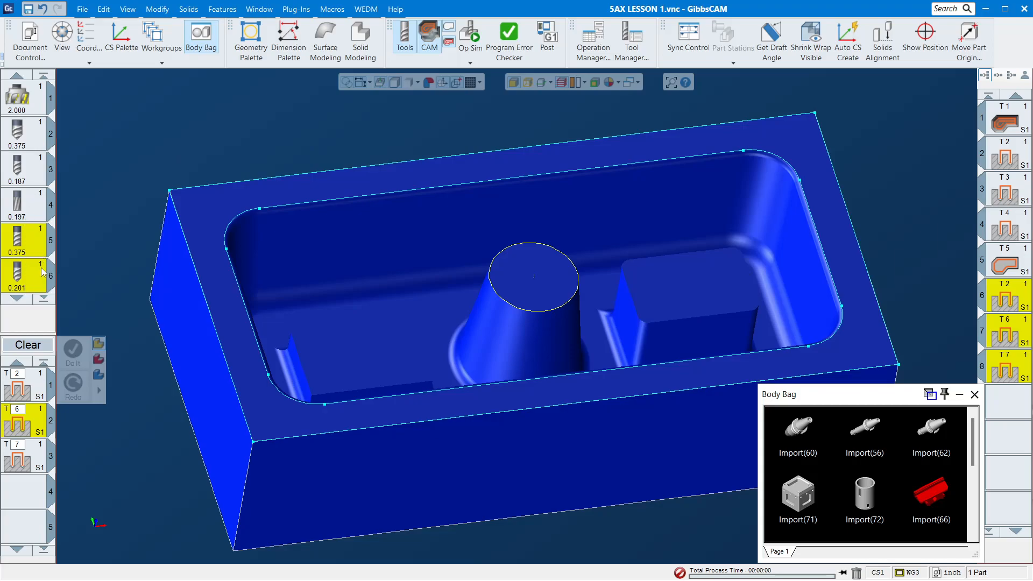
pyautogui.click(34, 345)
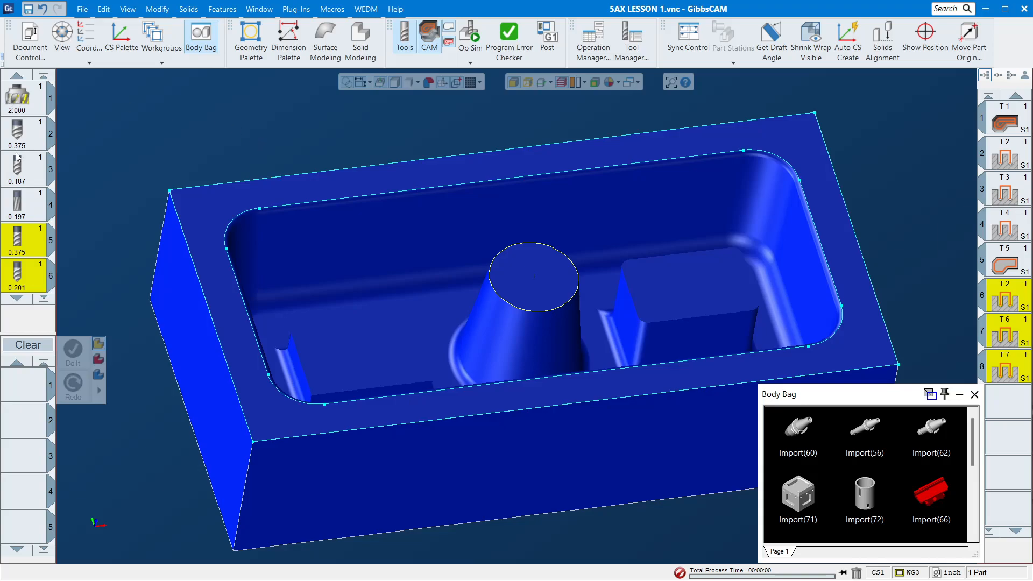
# - Close the Body Bag
pyautogui.scroll(-3, 518, 302)
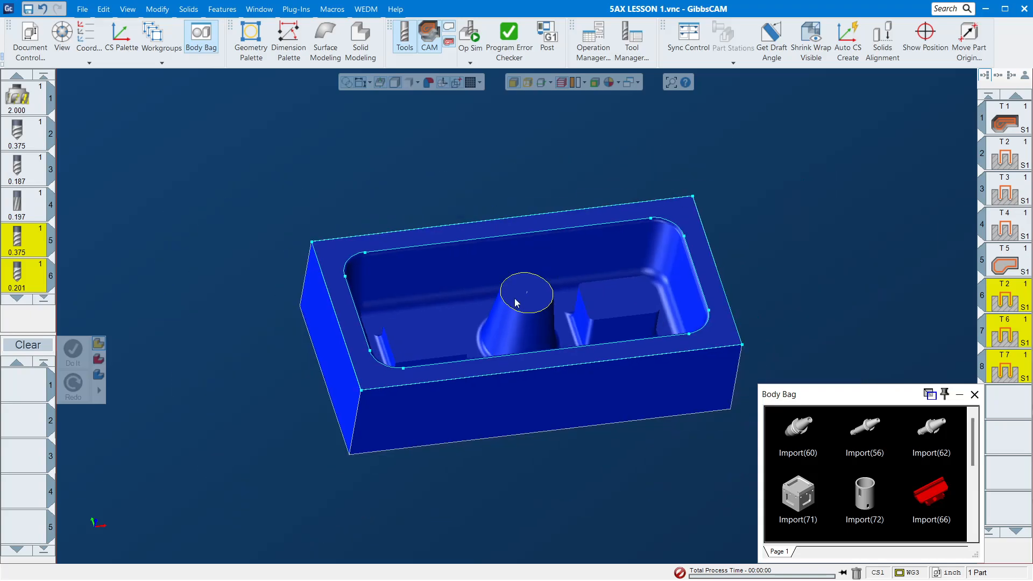
pyautogui.scroll(-1, 547, 364)
pyautogui.moveTo(284, 177); pyautogui.dragTo(880, 540)
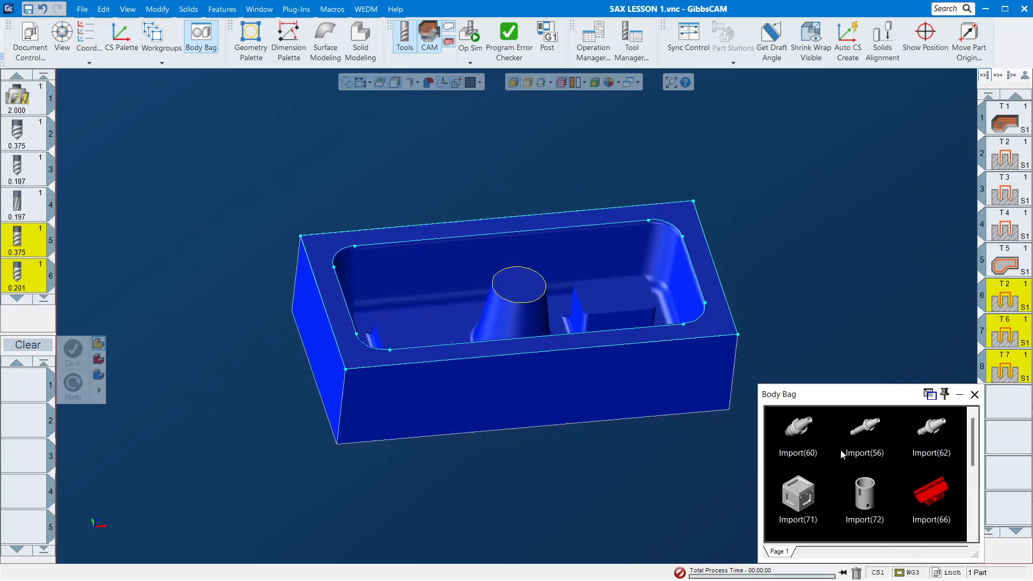
pyautogui.moveTo(649, 331); pyautogui.dragTo(556, 308, button='middle')
pyautogui.scroll(-4, 557, 323)
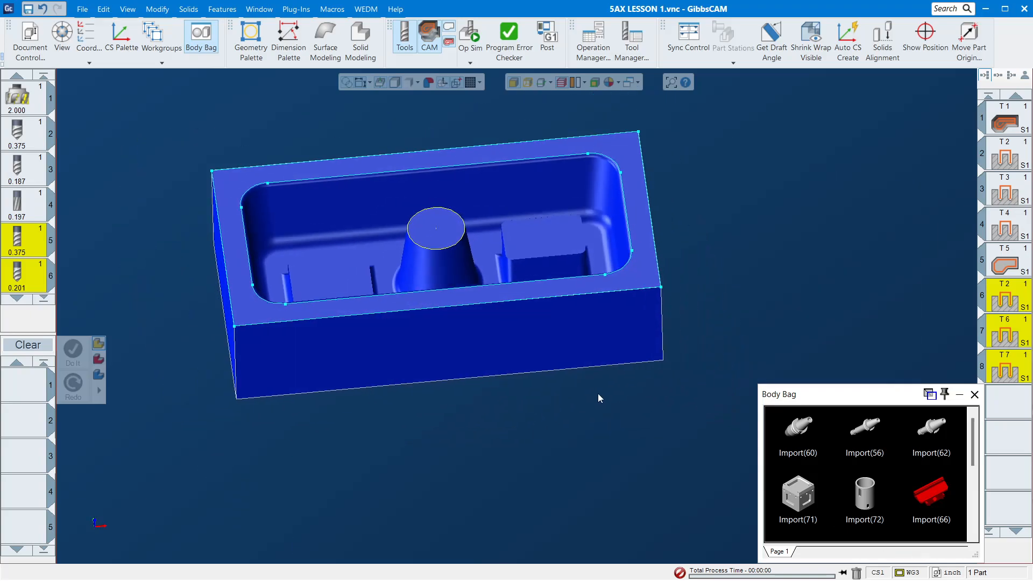
pyautogui.moveTo(190, 131); pyautogui.dragTo(777, 330)
pyautogui.moveTo(688, 351); pyautogui.dragTo(785, 155, button='middle')
pyautogui.scroll(-3, 717, 262)
pyautogui.moveTo(409, 307); pyautogui.dragTo(654, 447, button='middle')
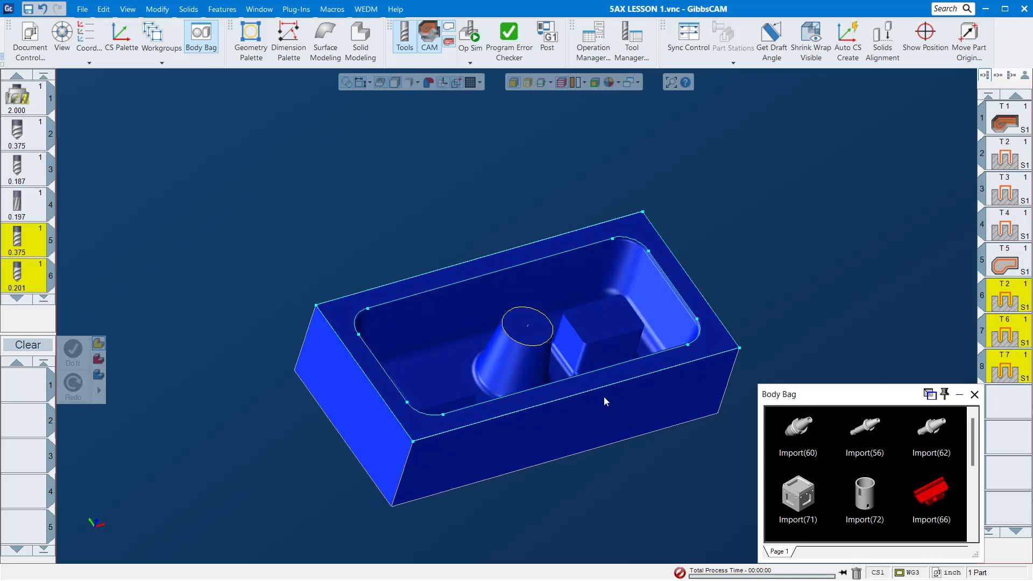
pyautogui.click(974, 394)
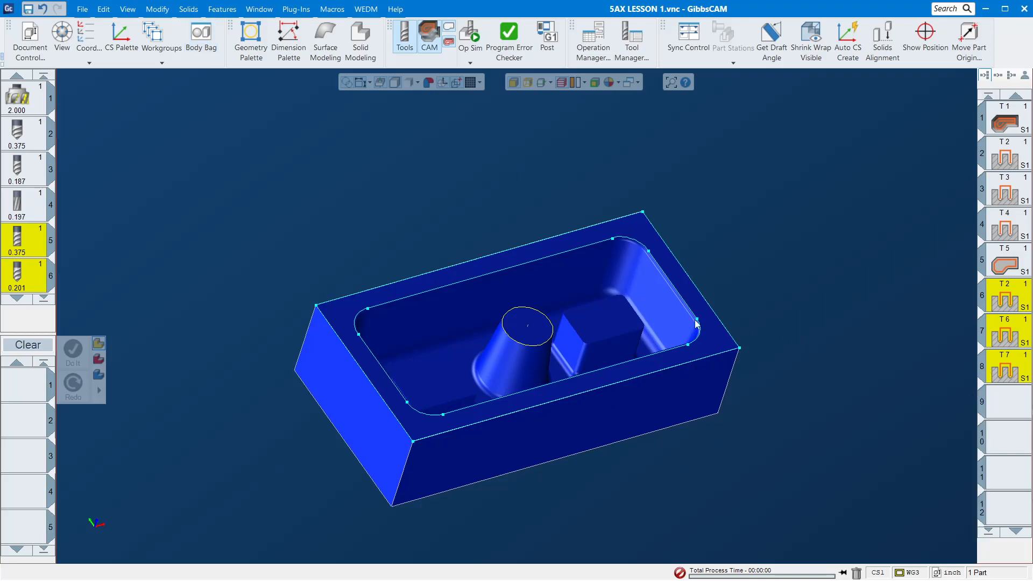
pyautogui.moveTo(257, 192); pyautogui.dragTo(898, 559)
pyautogui.moveTo(580, 312); pyautogui.dragTo(362, 281, button='middle')
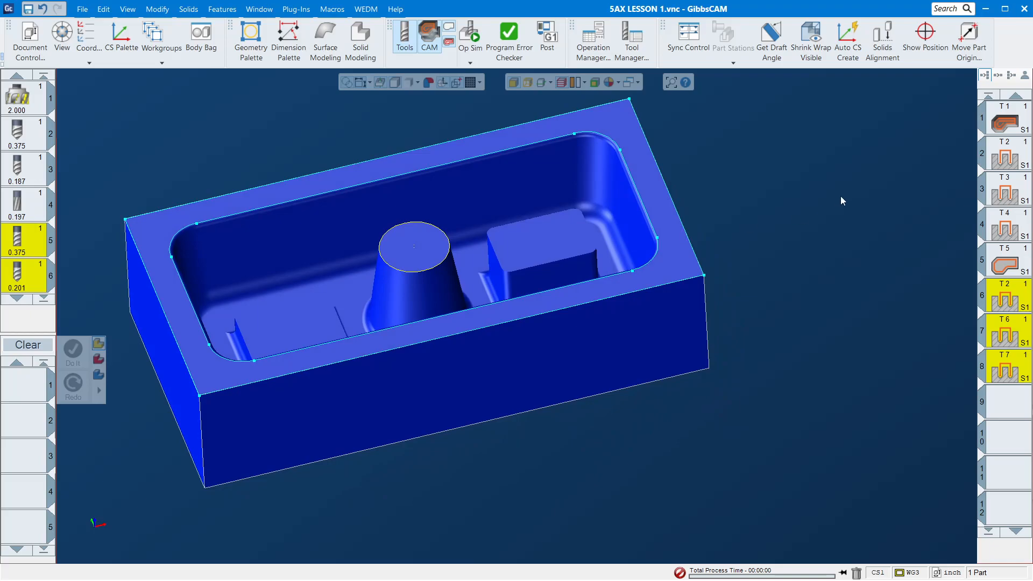
pyautogui.scroll(-2, 822, 266)
pyautogui.moveTo(228, 159); pyautogui.dragTo(681, 401)
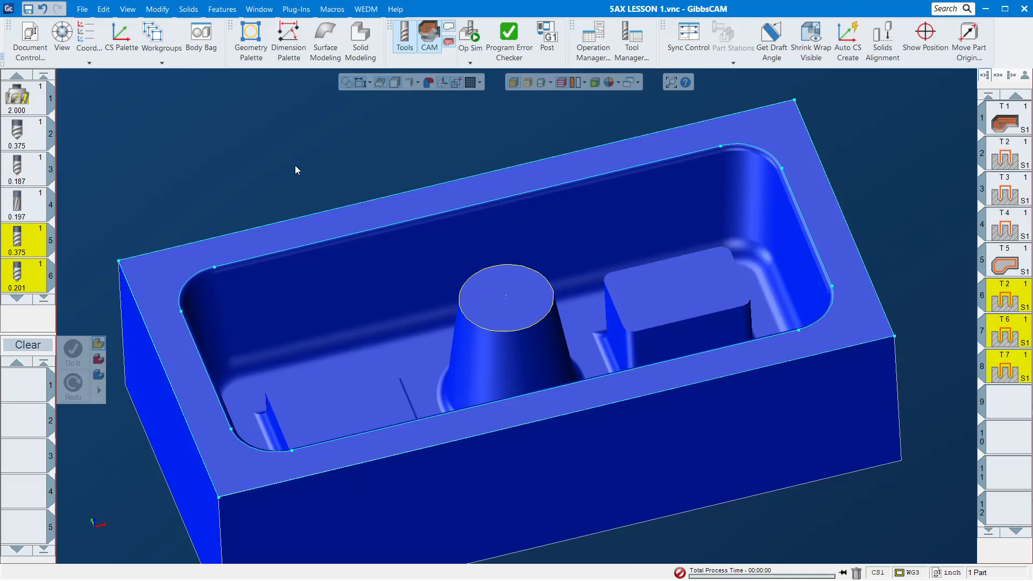
pyautogui.scroll(-5, 295, 163)
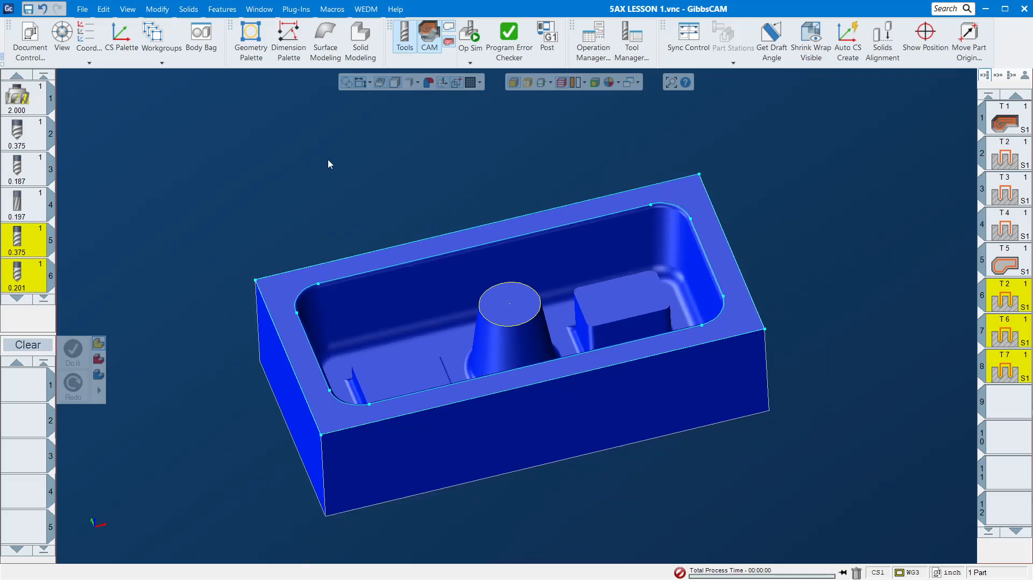
pyautogui.moveTo(229, 152); pyautogui.dragTo(828, 501)
pyautogui.moveTo(584, 374); pyautogui.dragTo(360, 367, button='middle')
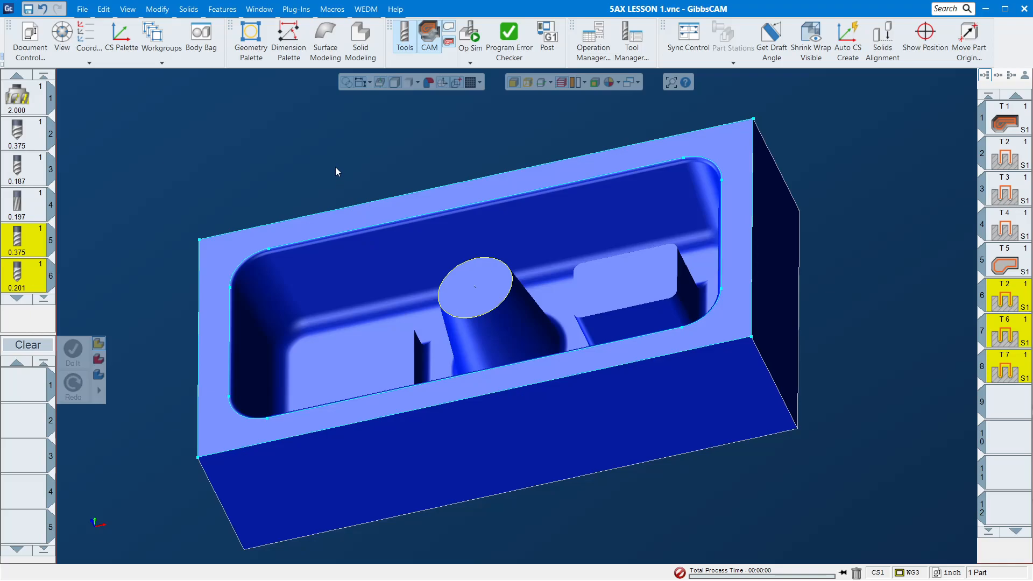
pyautogui.moveTo(312, 257); pyautogui.dragTo(685, 299, button='middle')
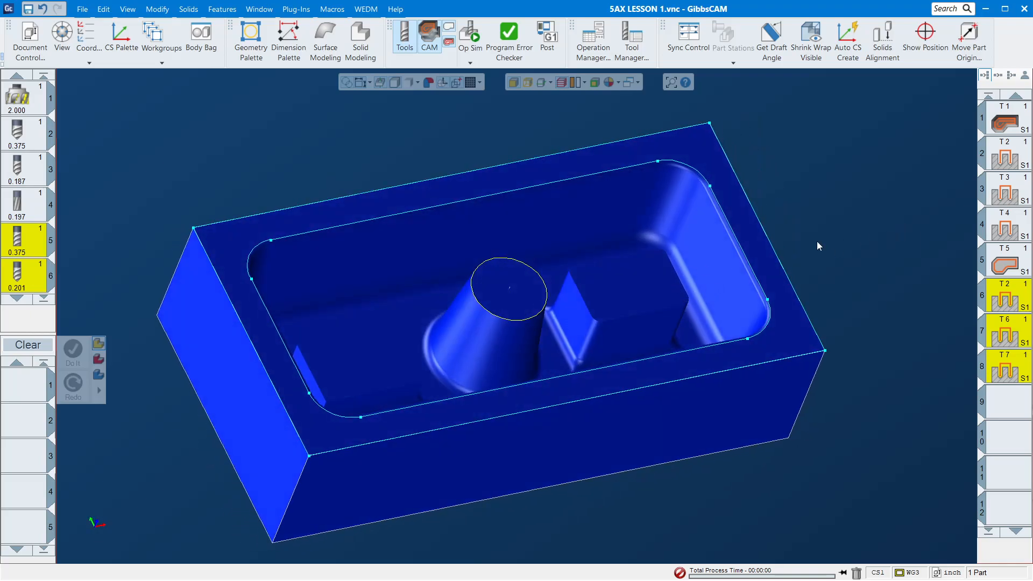
pyautogui.scroll(5, 454, 332)
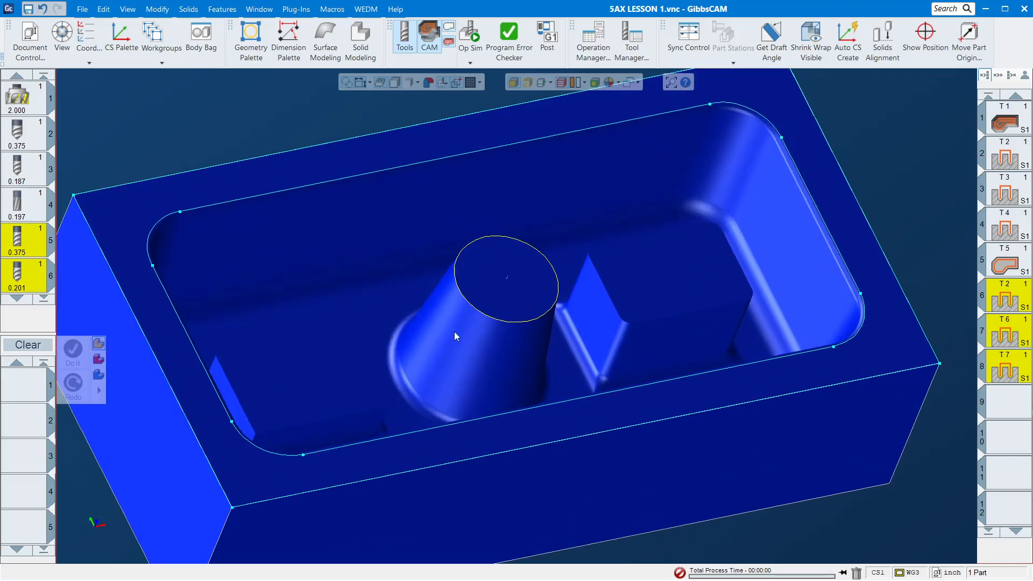
pyautogui.scroll(-5, 473, 351)
pyautogui.moveTo(474, 351); pyautogui.dragTo(270, 264, button='middle')
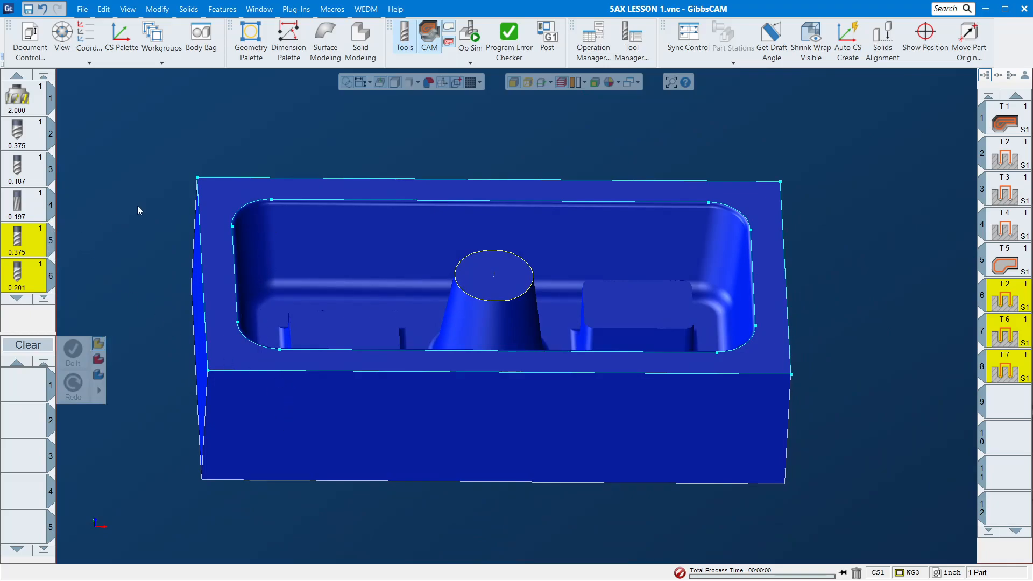
pyautogui.moveTo(700, 218); pyautogui.dragTo(388, 326, button='middle')
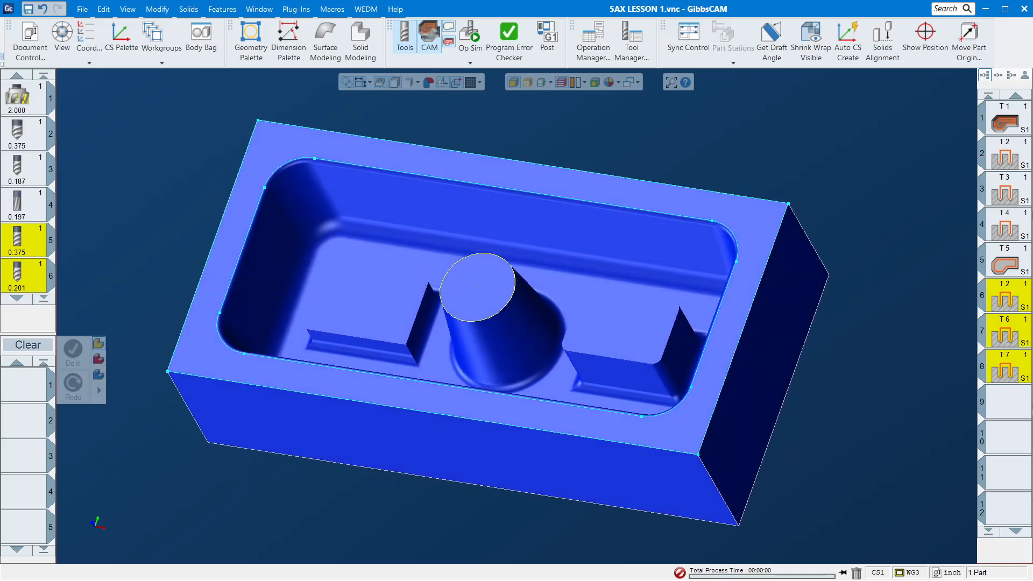
# - Highlight the block's top face and the boss's top face in turn, examine the boss from several angles, and clear the selection
pyautogui.click(736, 212)
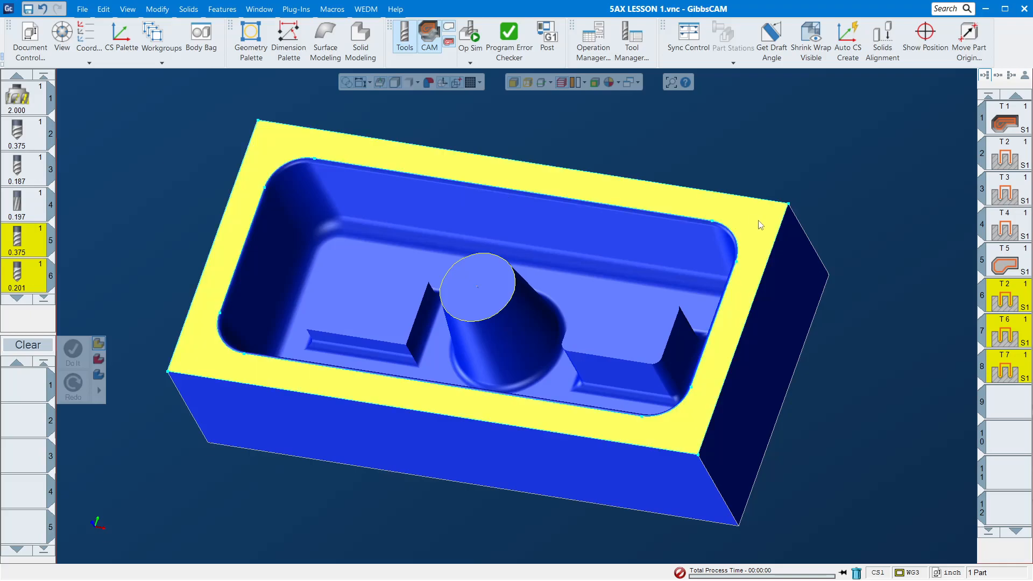
pyautogui.click(492, 286)
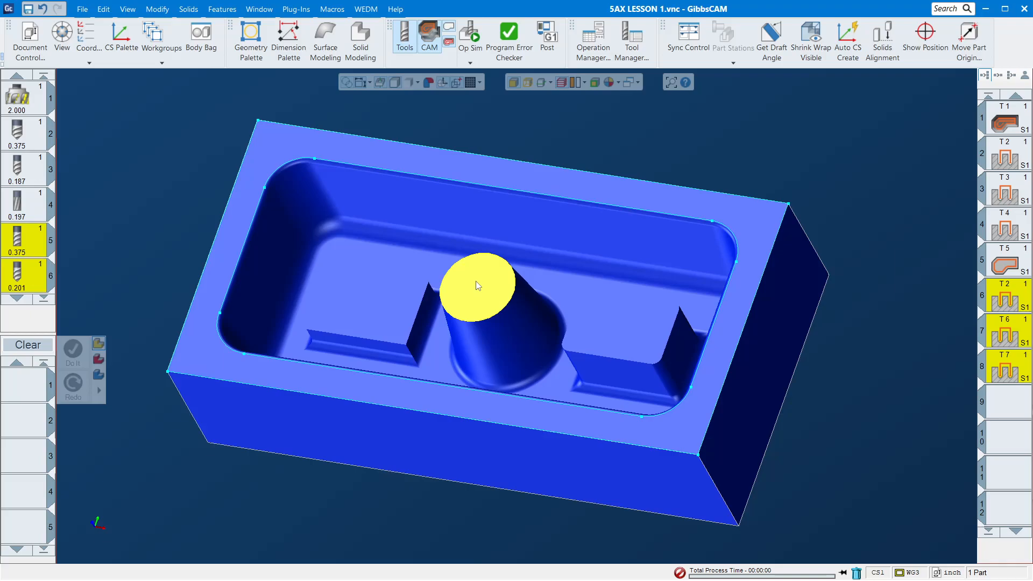
pyautogui.moveTo(514, 311); pyautogui.dragTo(902, 224, button='middle')
pyautogui.moveTo(728, 294); pyautogui.dragTo(590, 355, button='middle')
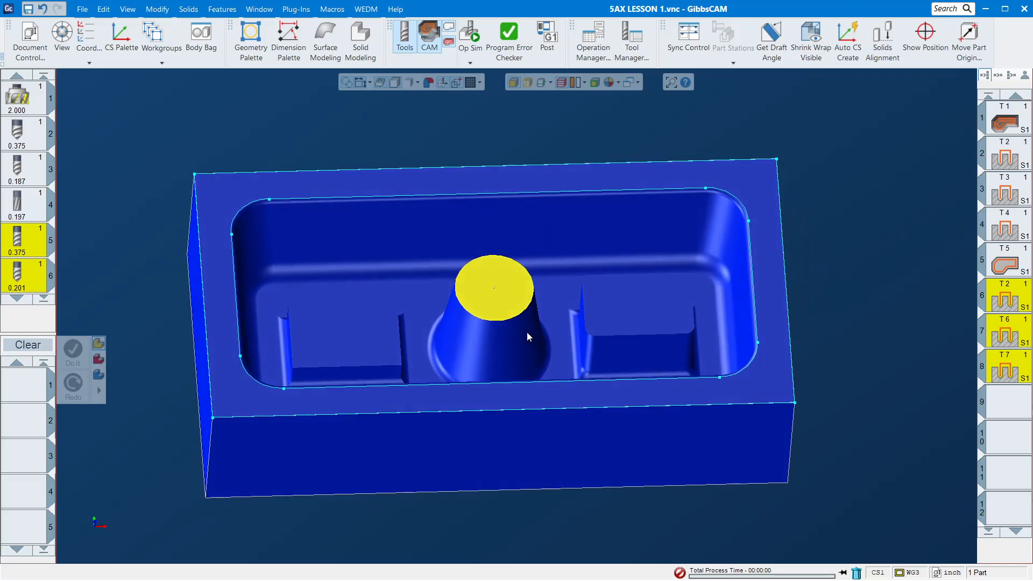
pyautogui.moveTo(522, 329); pyautogui.dragTo(461, 297, button='middle')
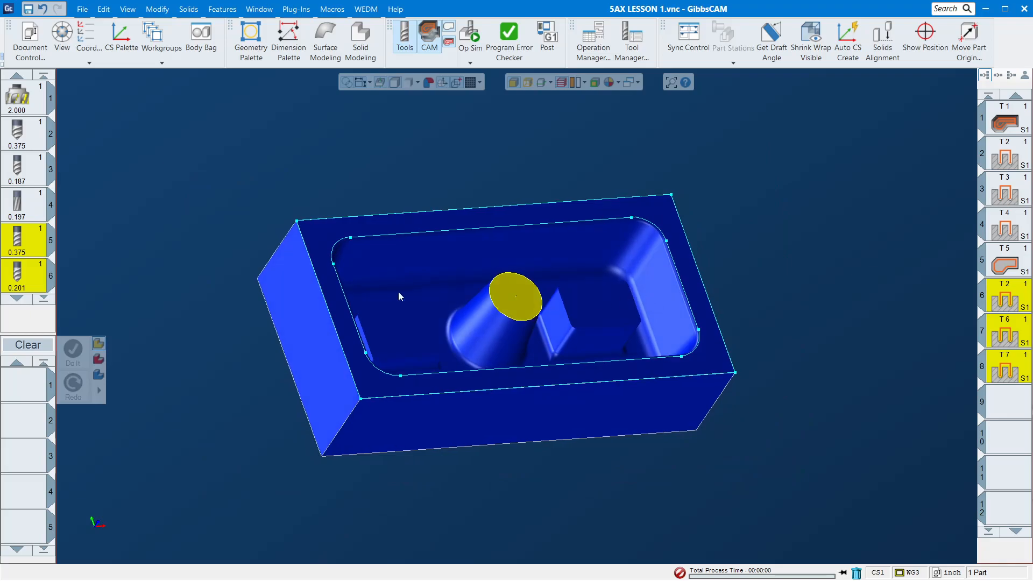
pyautogui.moveTo(267, 185); pyautogui.dragTo(780, 480)
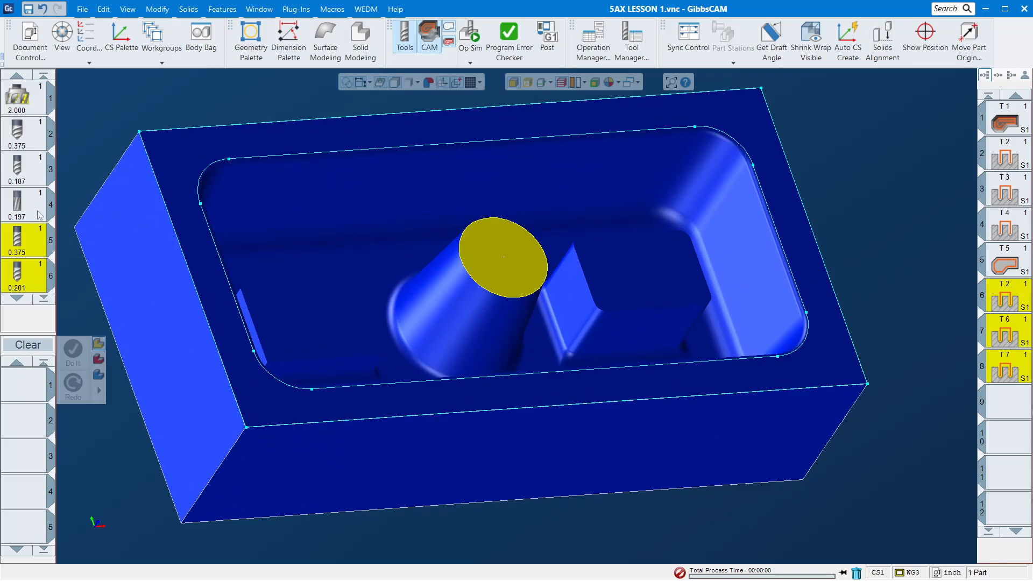
pyautogui.scroll(-2, 424, 284)
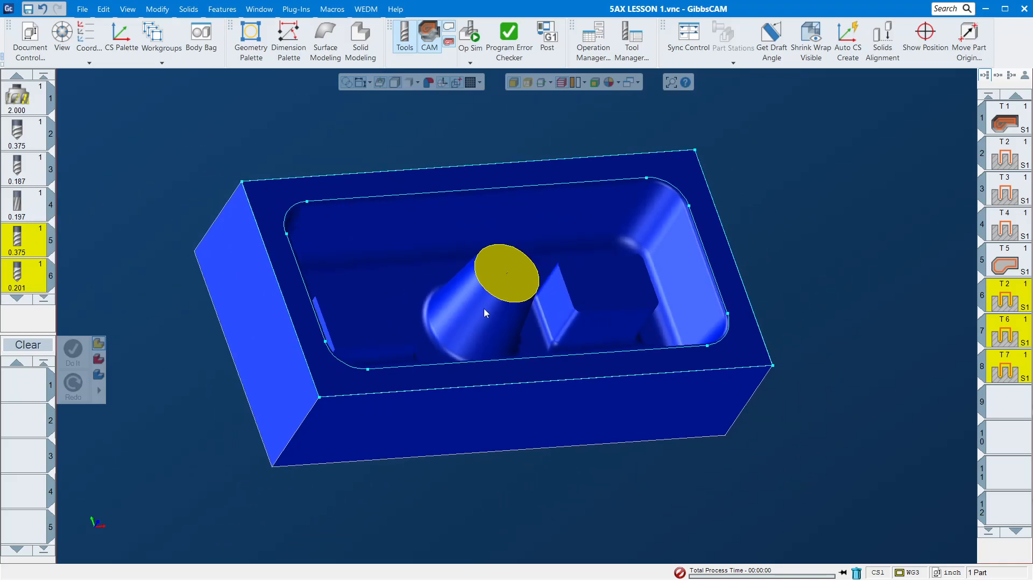
pyautogui.moveTo(509, 308); pyautogui.dragTo(312, 234, button='middle')
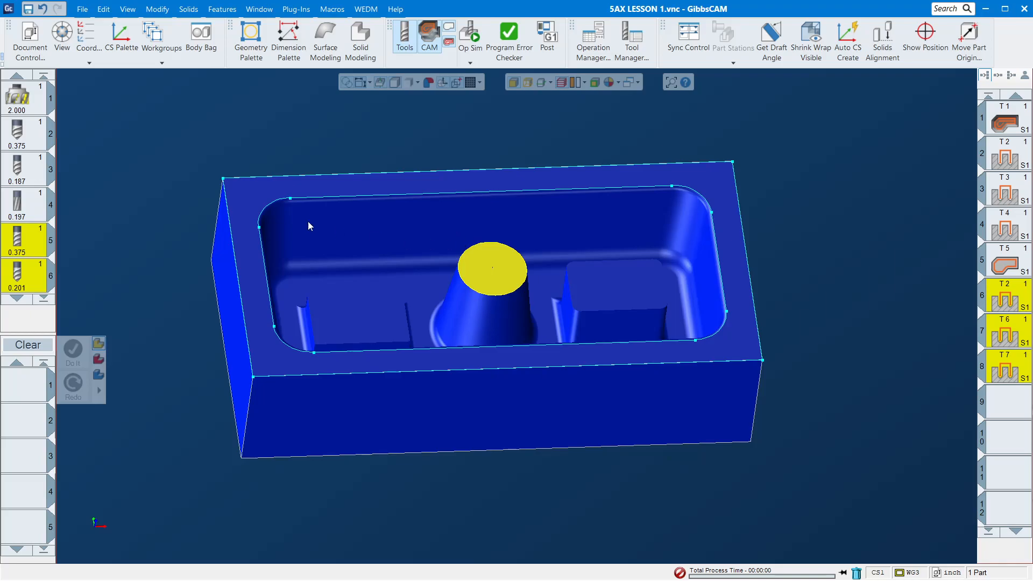
pyautogui.scroll(3, 556, 332)
pyautogui.moveTo(554, 350); pyautogui.dragTo(347, 270, button='middle')
pyautogui.moveTo(521, 392); pyautogui.dragTo(780, 350, button='middle')
pyautogui.scroll(-4, 617, 314)
pyautogui.moveTo(424, 259); pyautogui.dragTo(430, 345, button='middle')
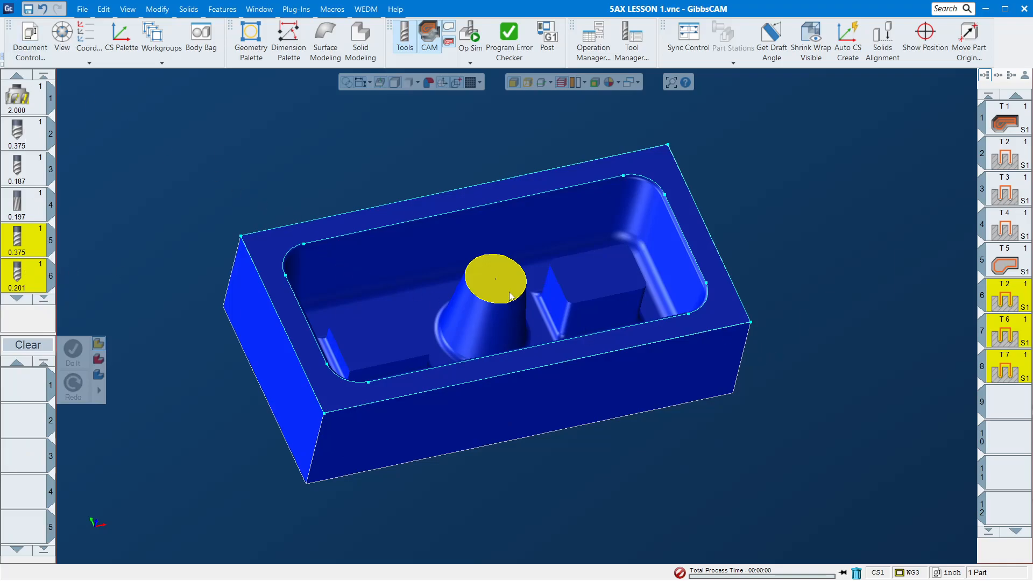
pyautogui.click(328, 170)
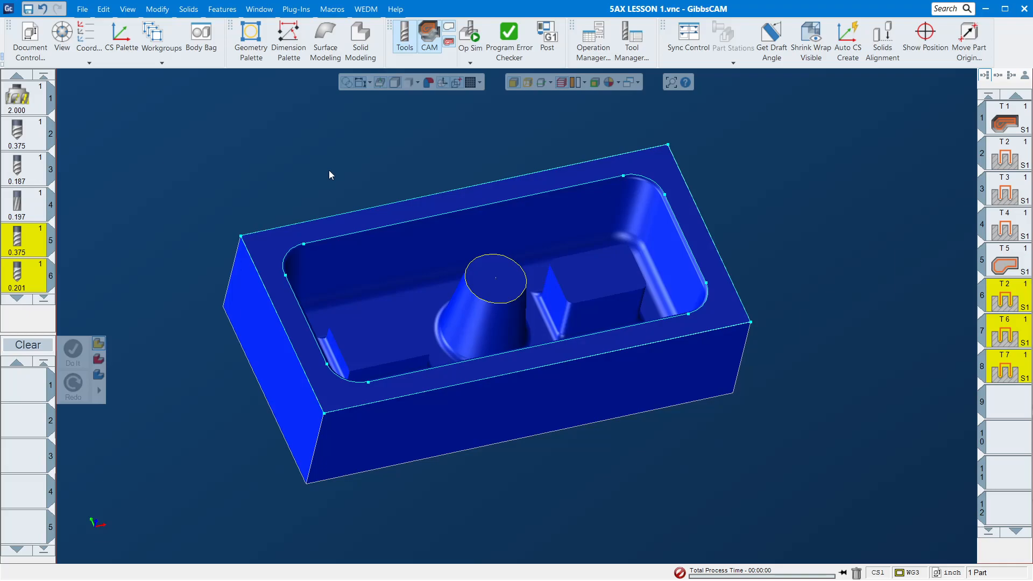
pyautogui.moveTo(282, 156); pyautogui.dragTo(712, 514)
pyautogui.scroll(-2, 572, 339)
pyautogui.moveTo(537, 202); pyautogui.dragTo(406, 196, button='middle')
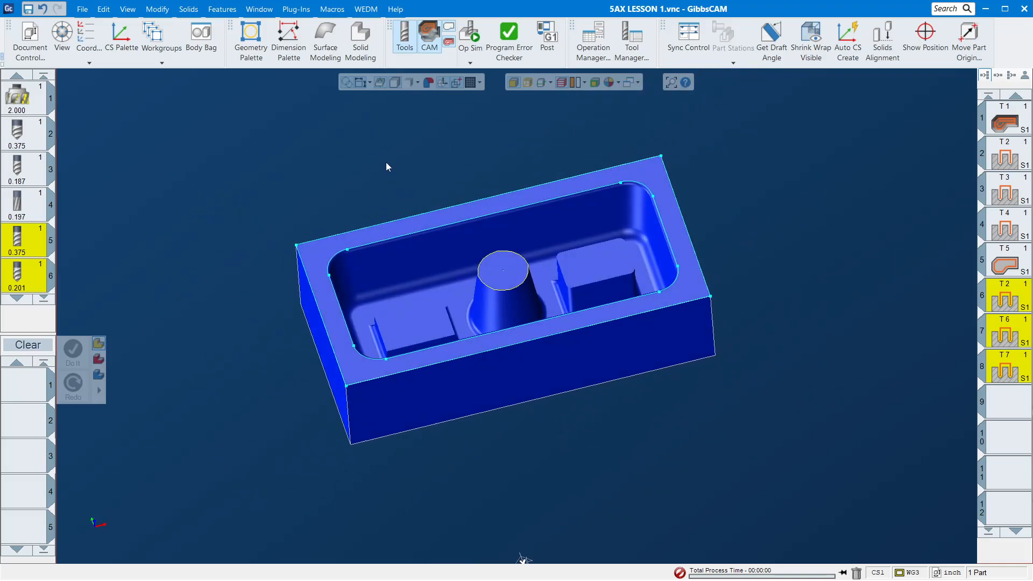
# - Examine the block's pocket, tapered central boss and the two raised pads beside it, up close and from several angles
pyautogui.moveTo(386, 162); pyautogui.dragTo(608, 395)
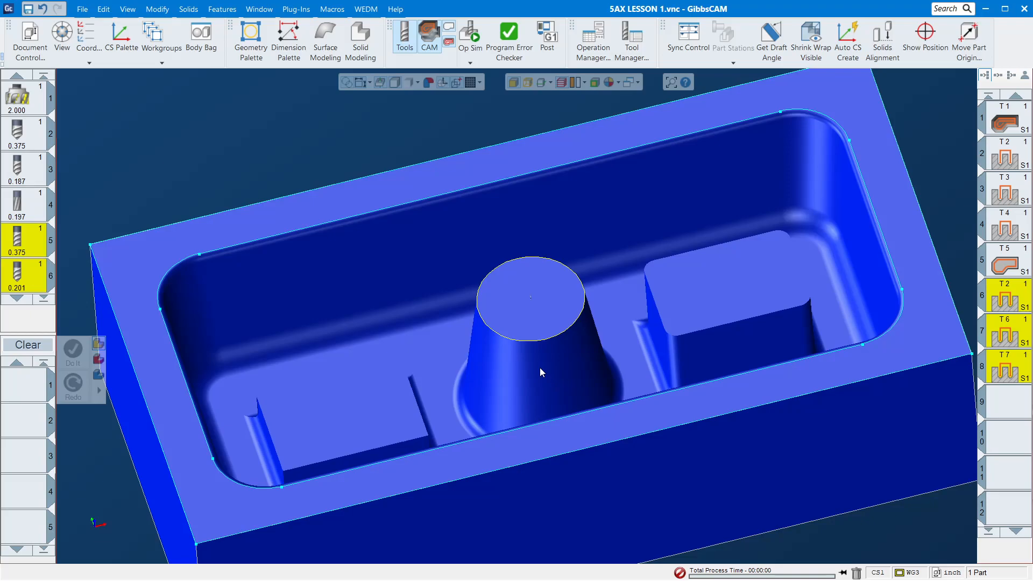
pyautogui.scroll(-3, 473, 320)
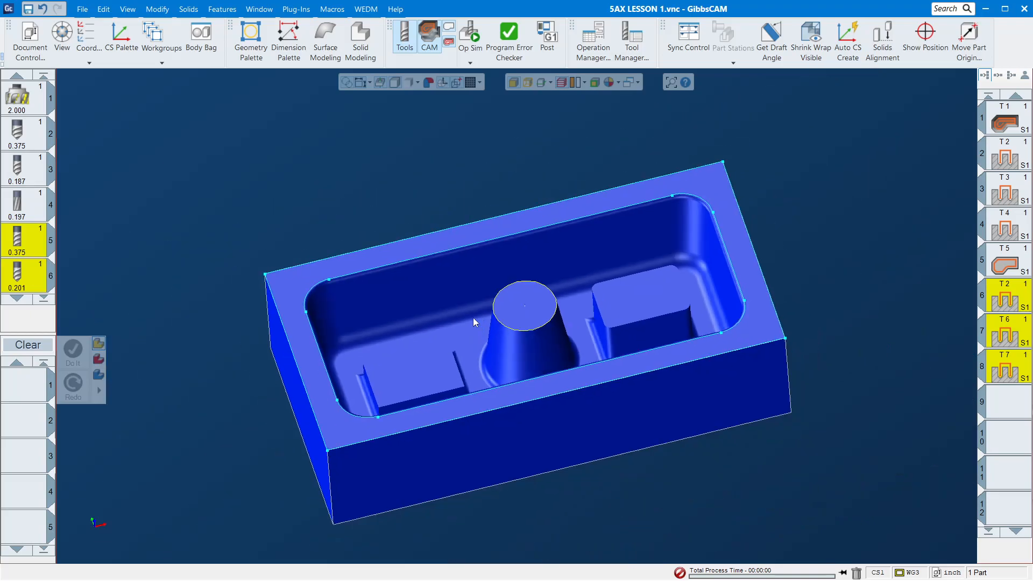
pyautogui.scroll(1, 472, 316)
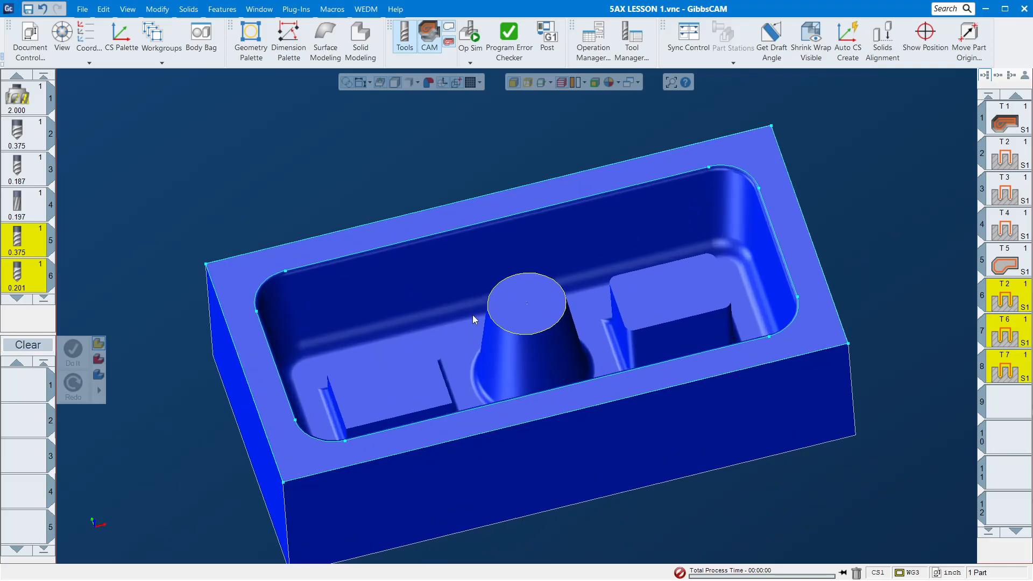
pyautogui.moveTo(635, 406); pyautogui.dragTo(628, 492, button='middle')
pyautogui.scroll(1, 291, 354)
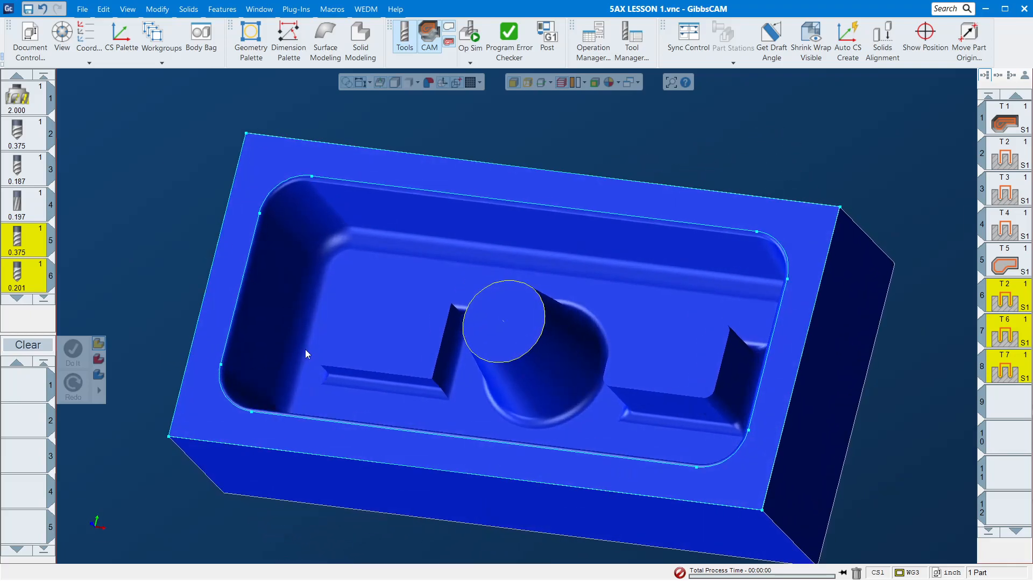
pyautogui.moveTo(333, 345); pyautogui.dragTo(489, 307, button='middle')
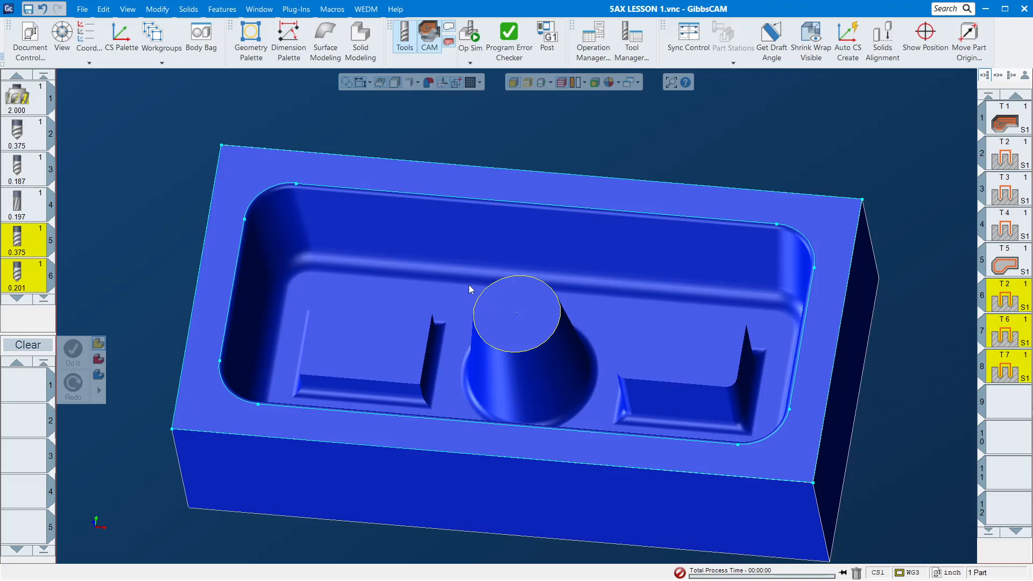
pyautogui.scroll(-3, 473, 289)
pyautogui.moveTo(608, 388); pyautogui.dragTo(658, 235, button='middle')
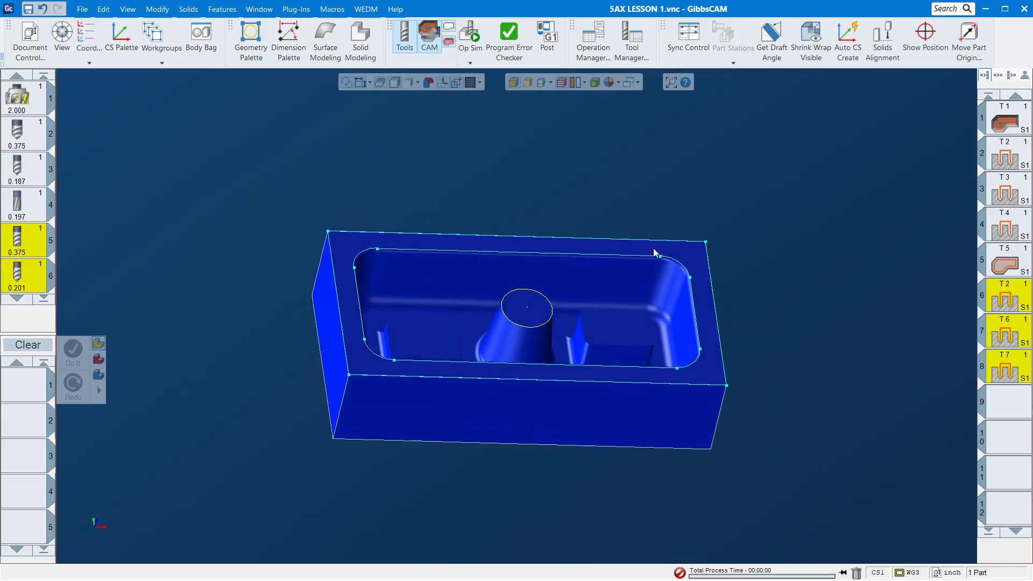
pyautogui.scroll(3, 571, 296)
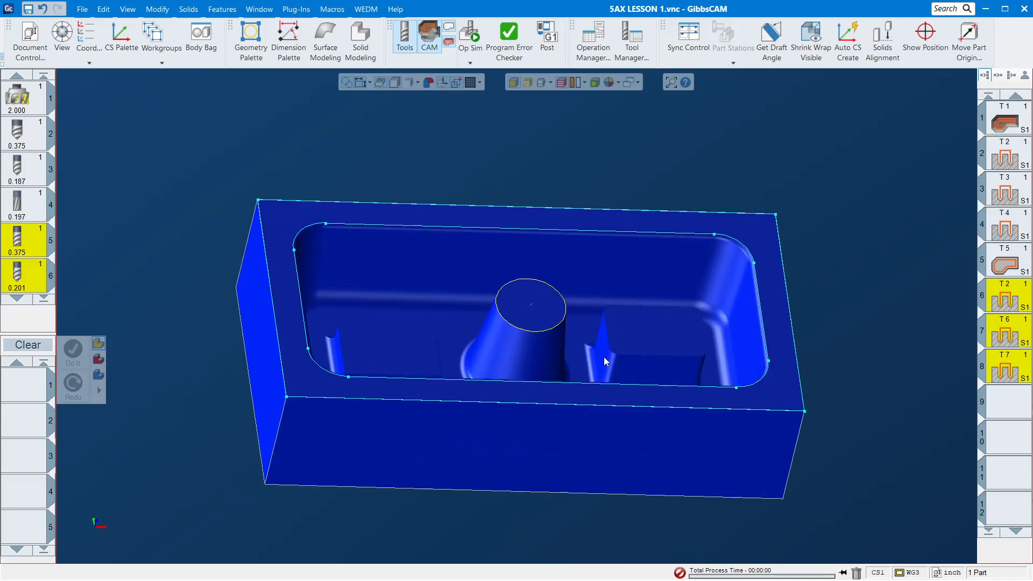
pyautogui.moveTo(611, 355); pyautogui.dragTo(312, 439, button='middle')
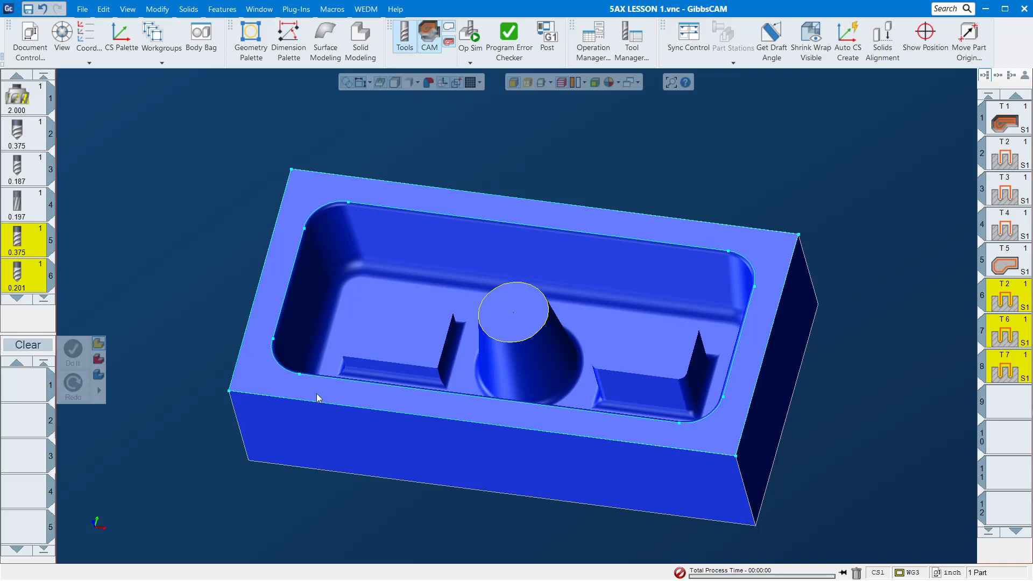
pyautogui.scroll(1, 318, 399)
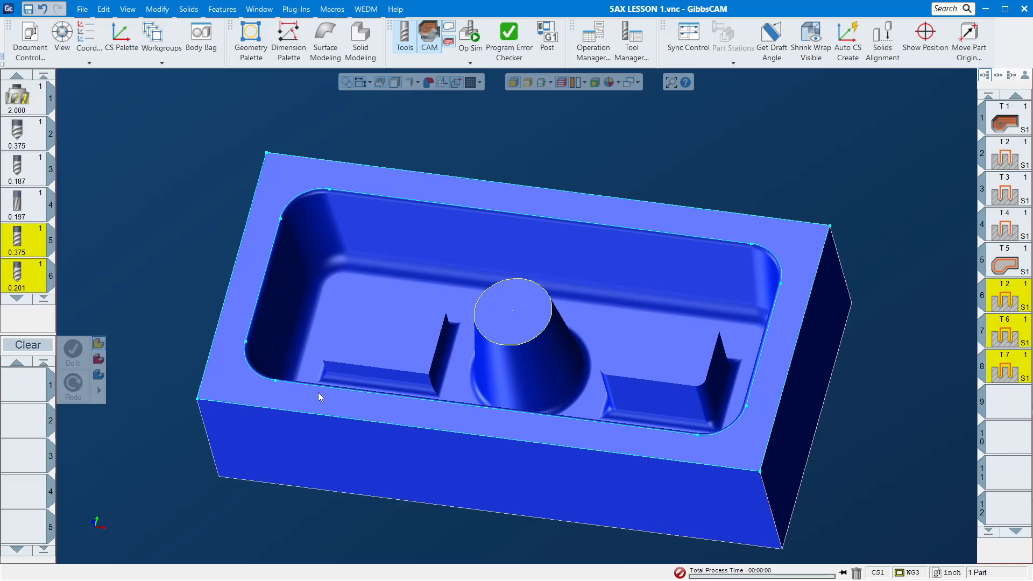
pyautogui.scroll(3, 366, 381)
pyautogui.scroll(-4, 368, 380)
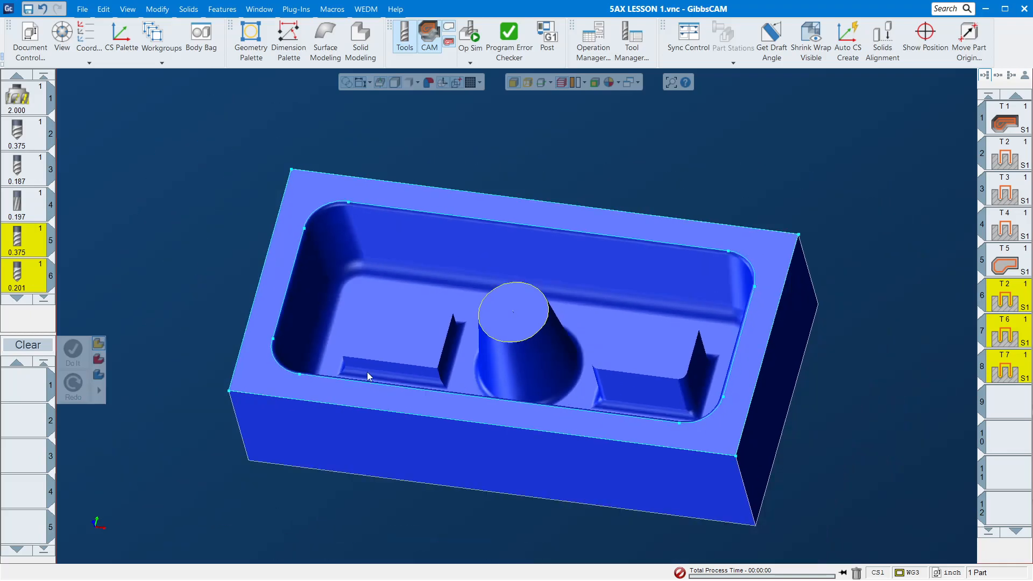
pyautogui.scroll(2, 367, 371)
pyautogui.moveTo(367, 371); pyautogui.dragTo(514, 282, button='middle')
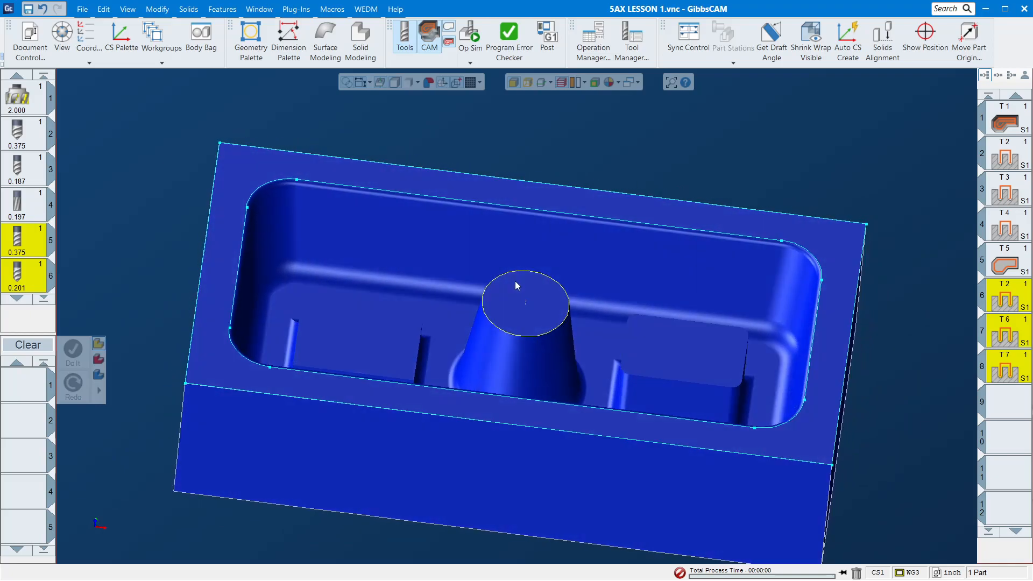
pyautogui.scroll(1, 515, 281)
pyautogui.moveTo(669, 273); pyautogui.dragTo(430, 395, button='middle')
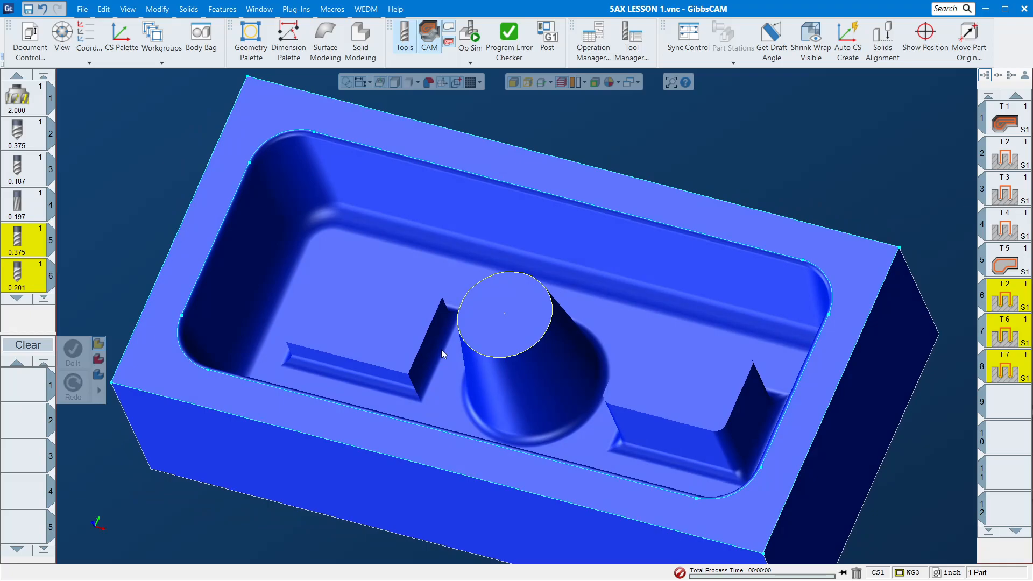